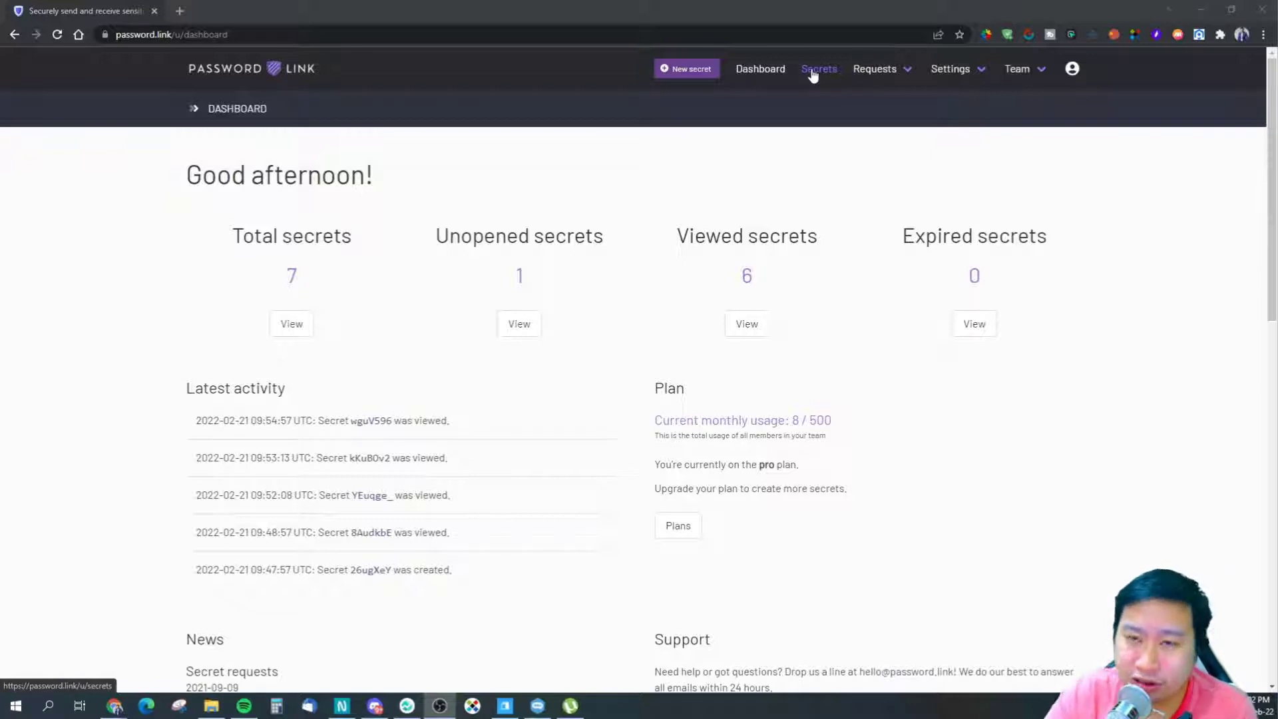
# - Go from the dashboard to the Secrets list showing all existing secrets
pyautogui.click(812, 75)
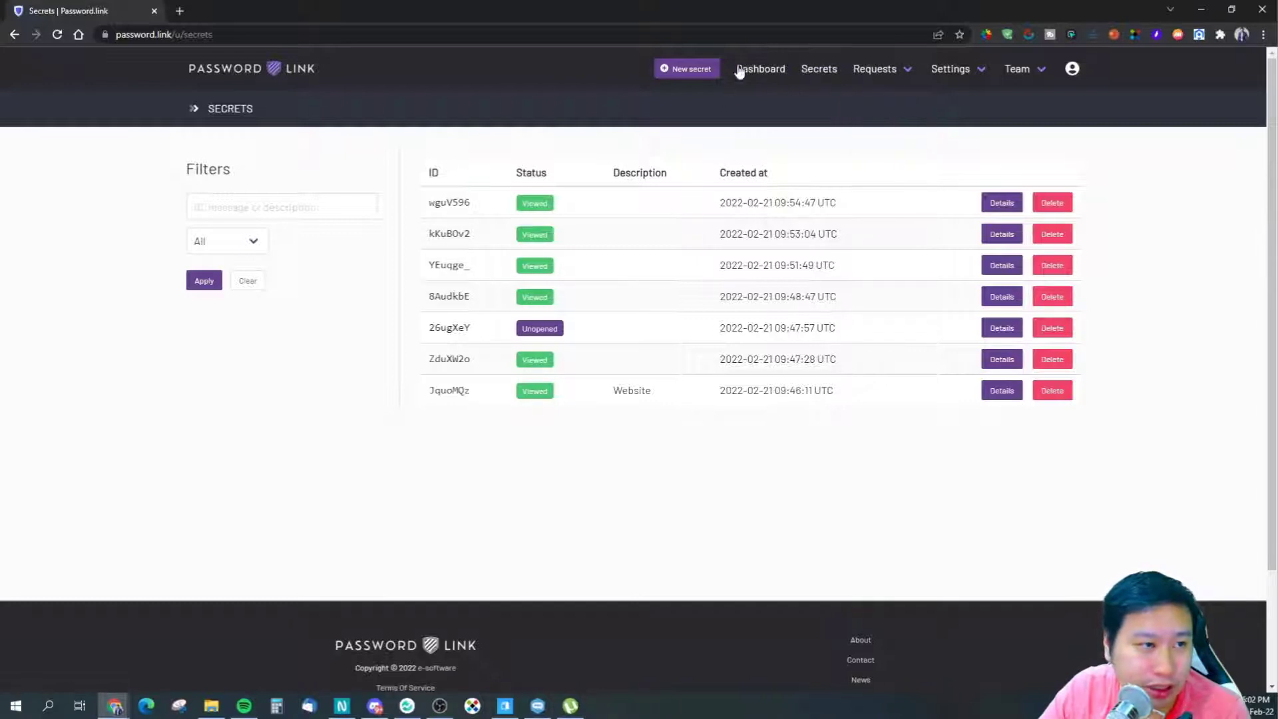
pyautogui.click(681, 70)
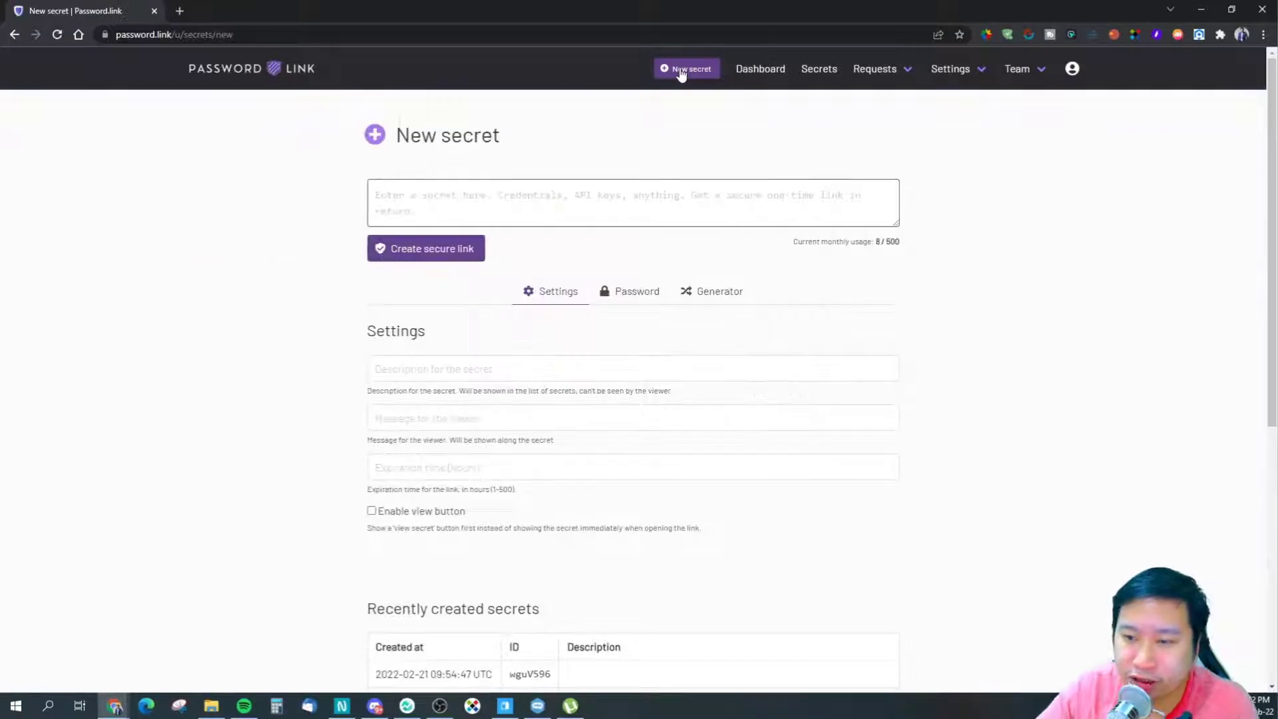
pyautogui.write('https://dfec')
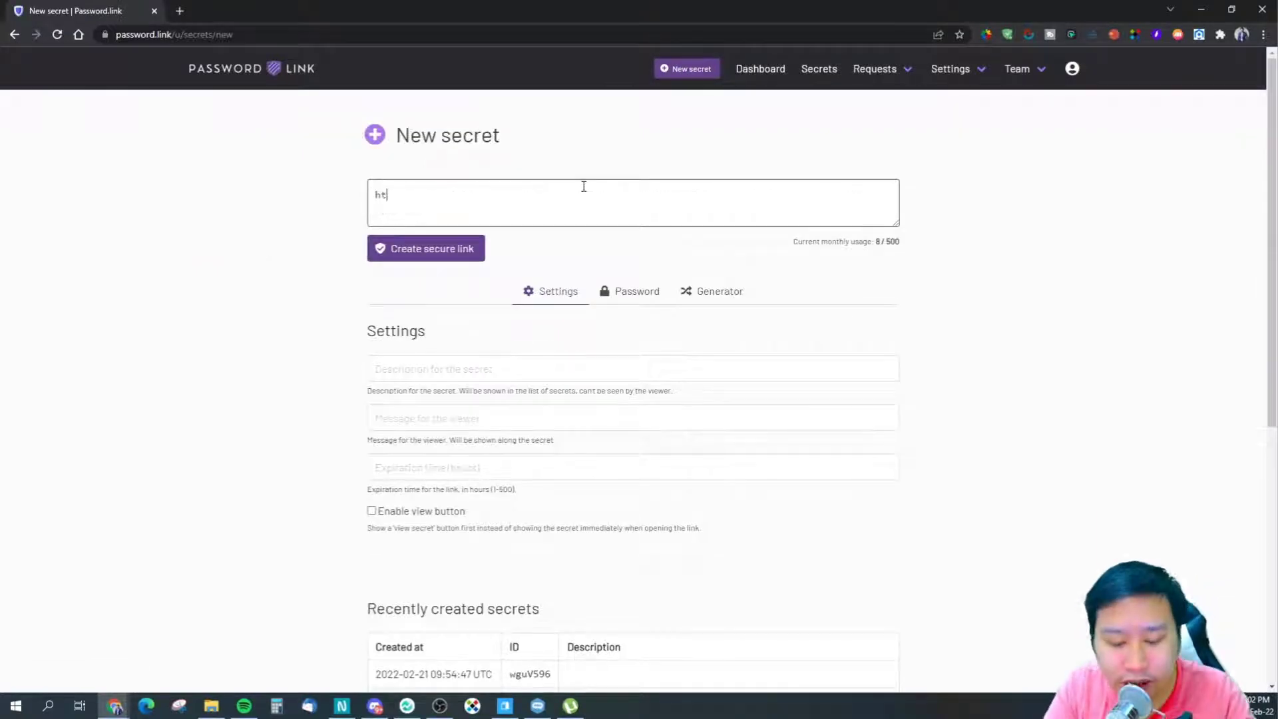
pyautogui.press('BackSpace')
pyautogui.press('BackSpace')
pyautogui.press('BackSpace')
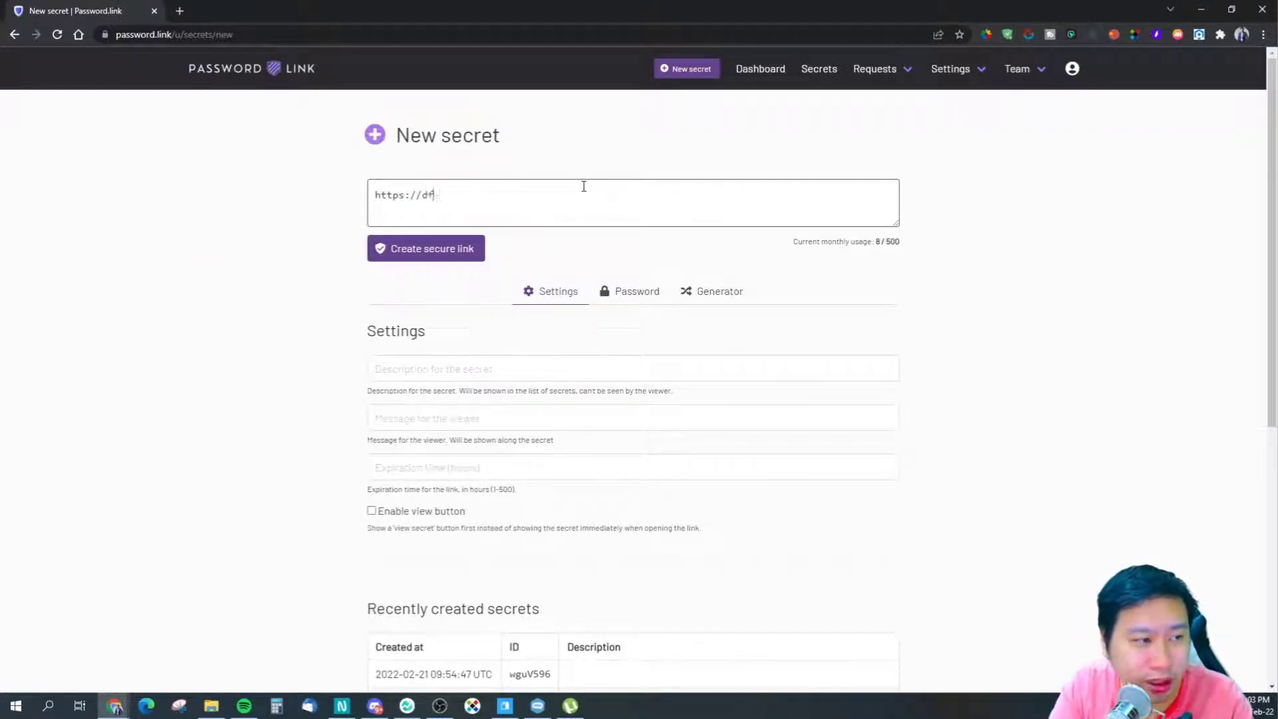
pyautogui.write('ecisivemarketer.com')
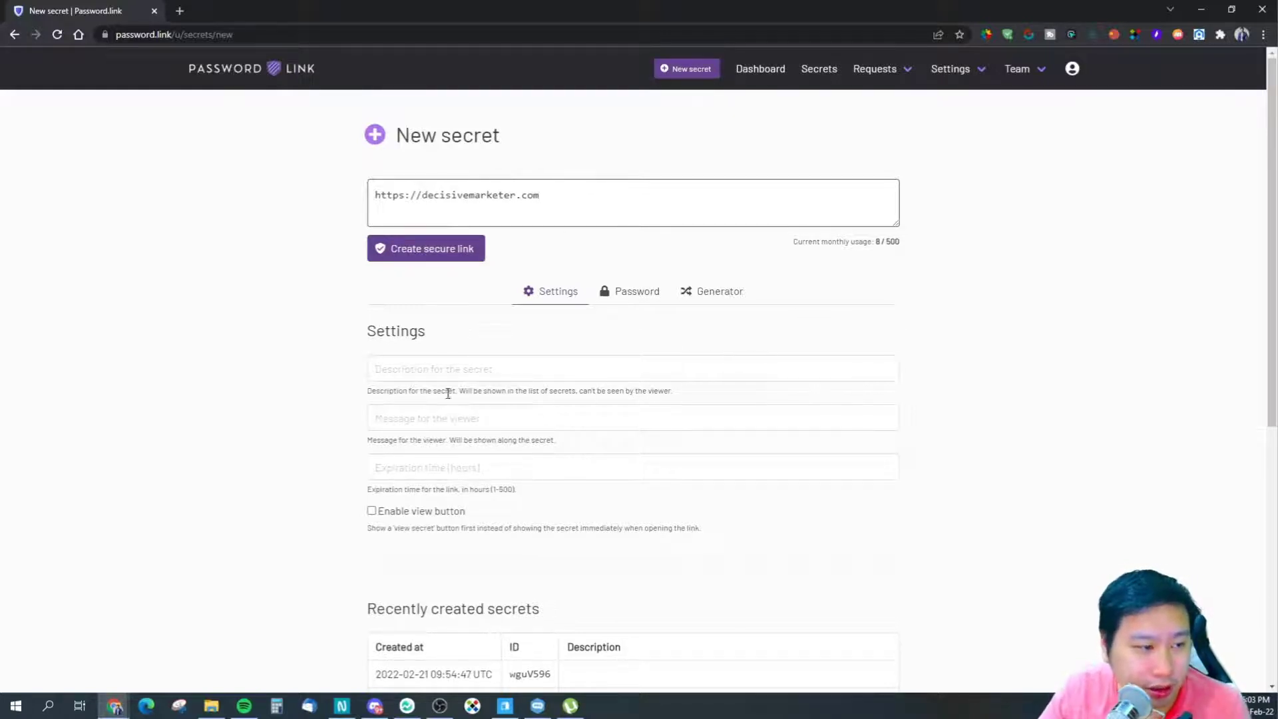
# - Describe the secret as 'My Website' and add a view-once, will-expire warning for the viewer
pyautogui.click(479, 365)
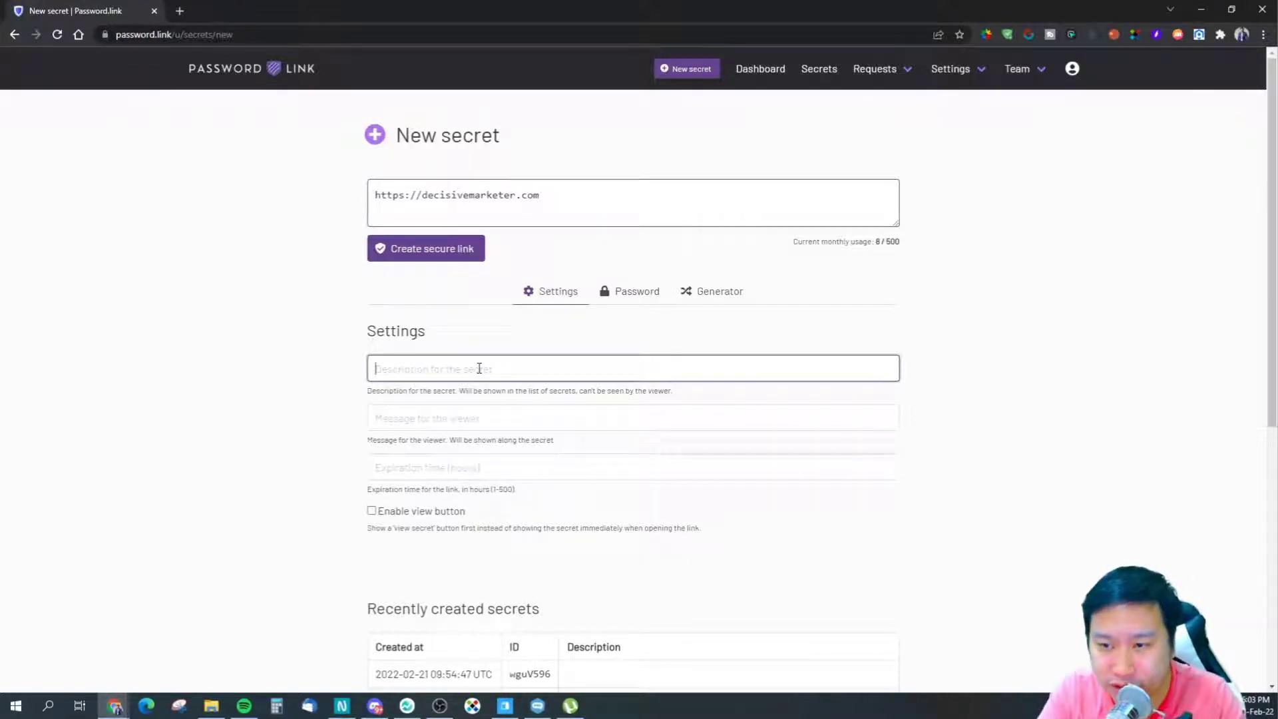
pyautogui.write('My Website')
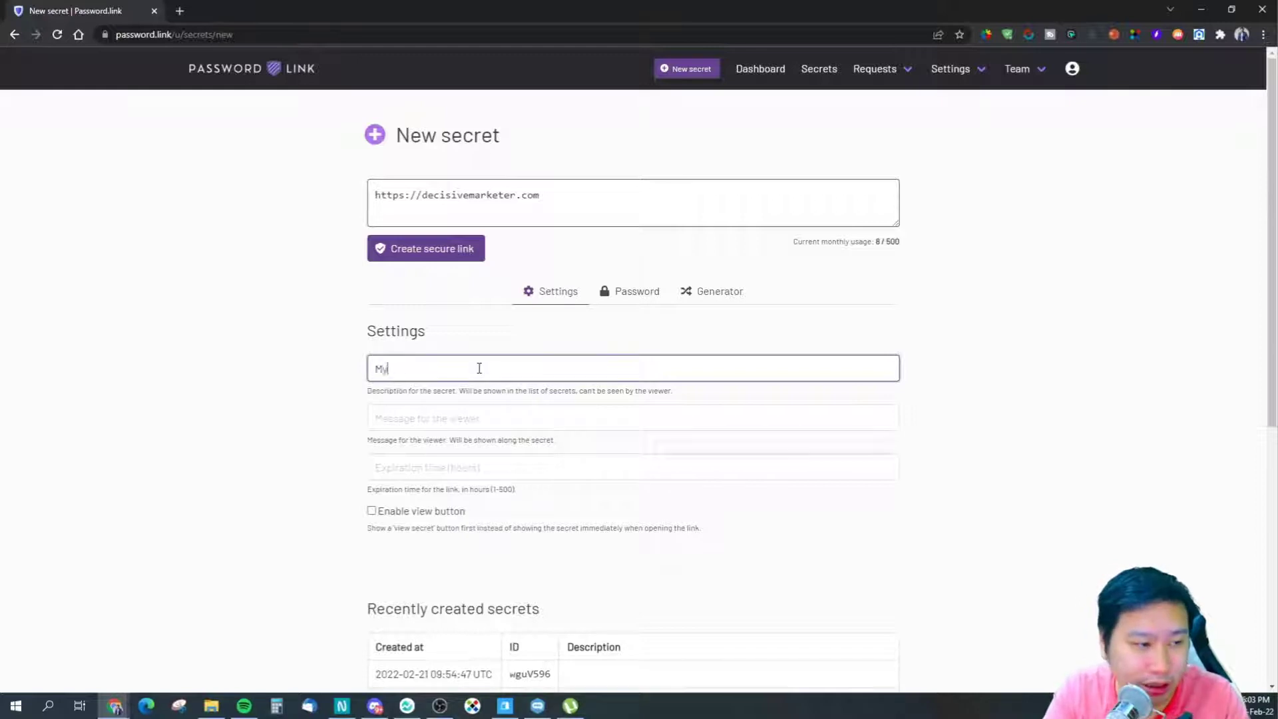
pyautogui.click(452, 425)
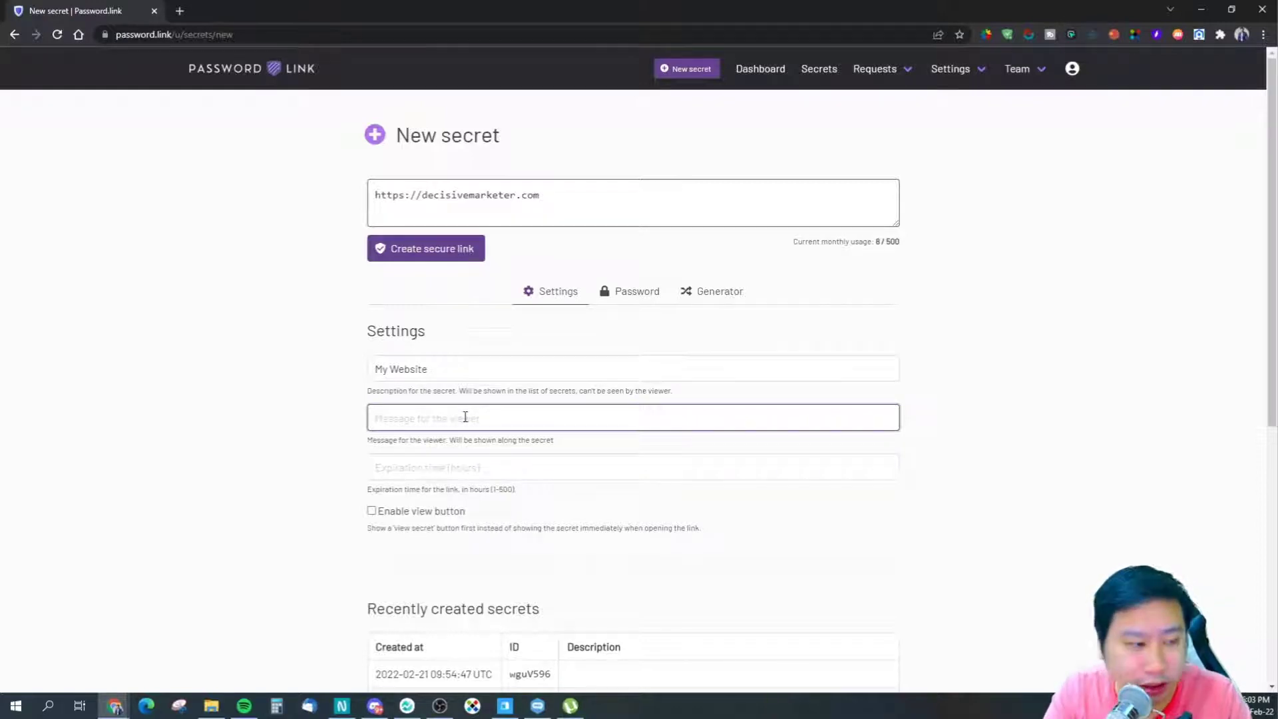
pyautogui.write('This secret')
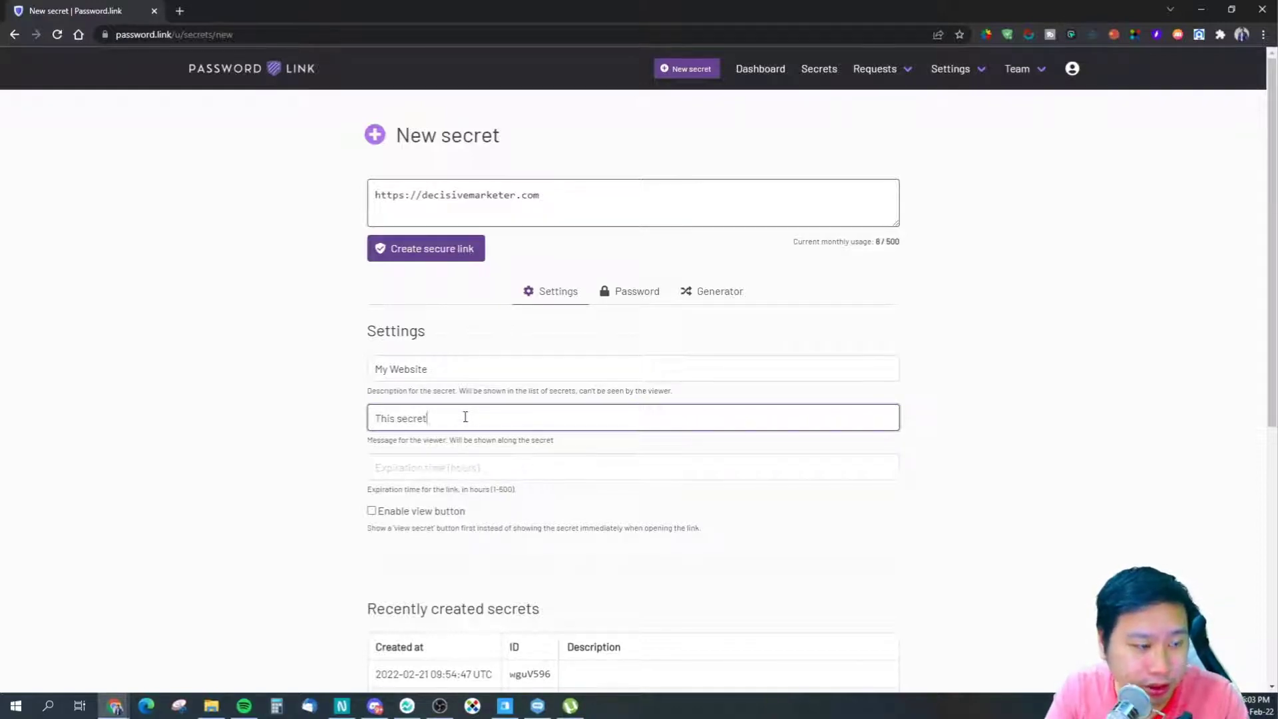
pyautogui.write(' can only be viewed once.')
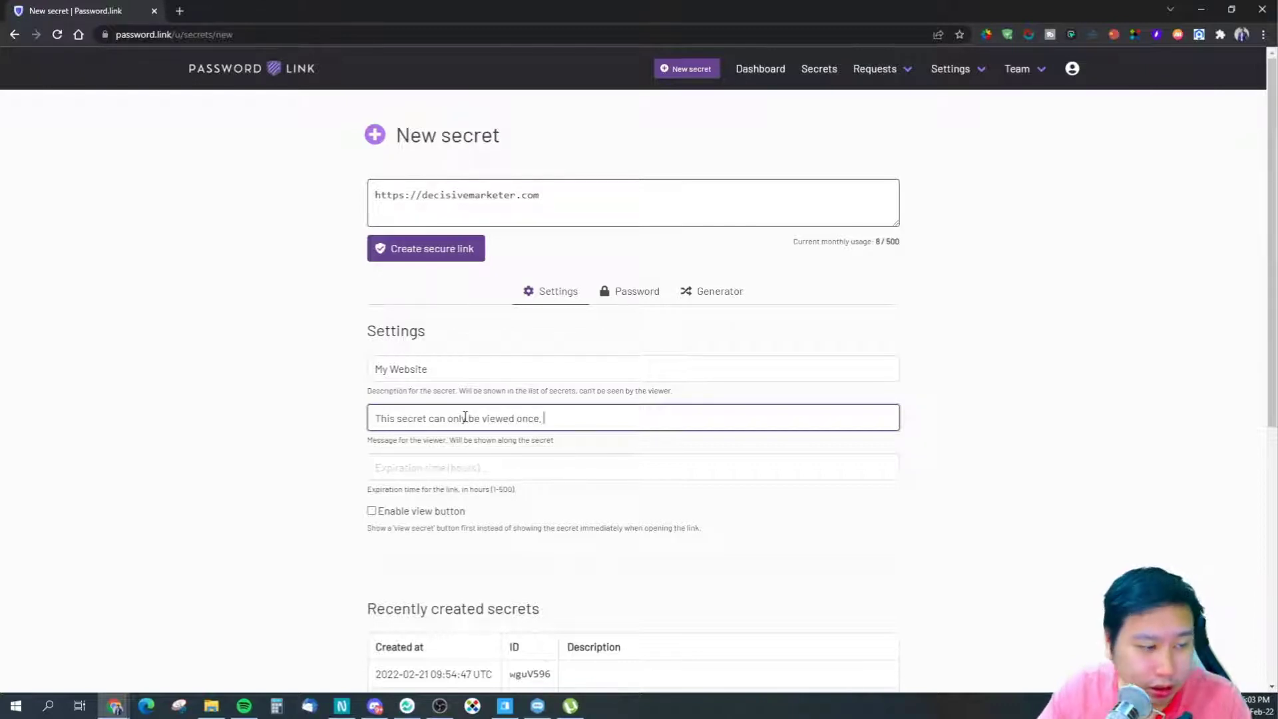
pyautogui.write(' and ')
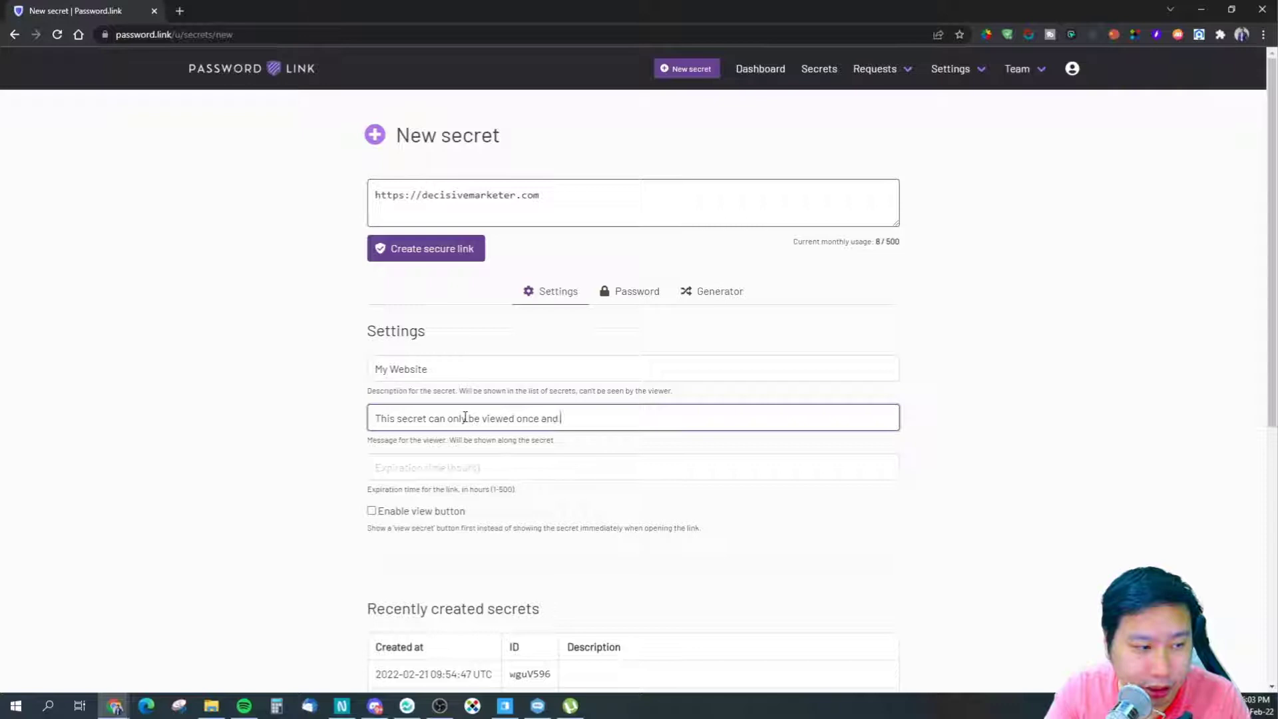
pyautogui.write('it will expire')
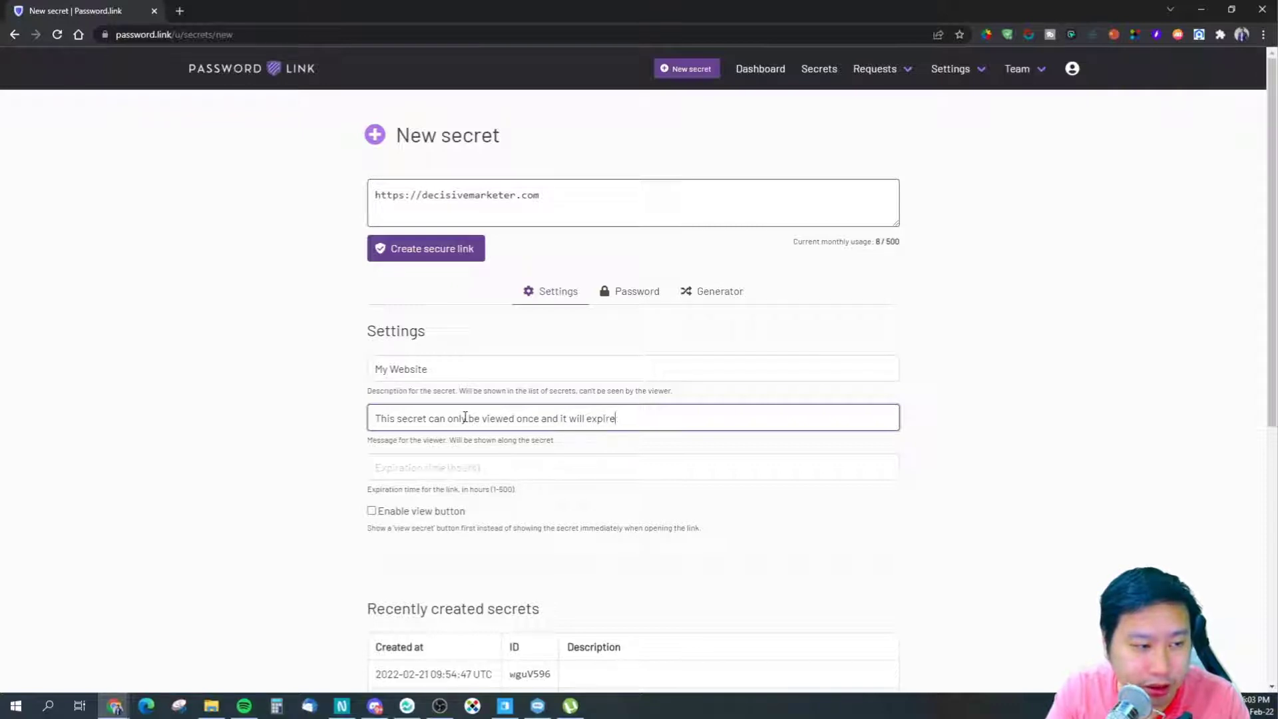
pyautogui.write('. Please save this')
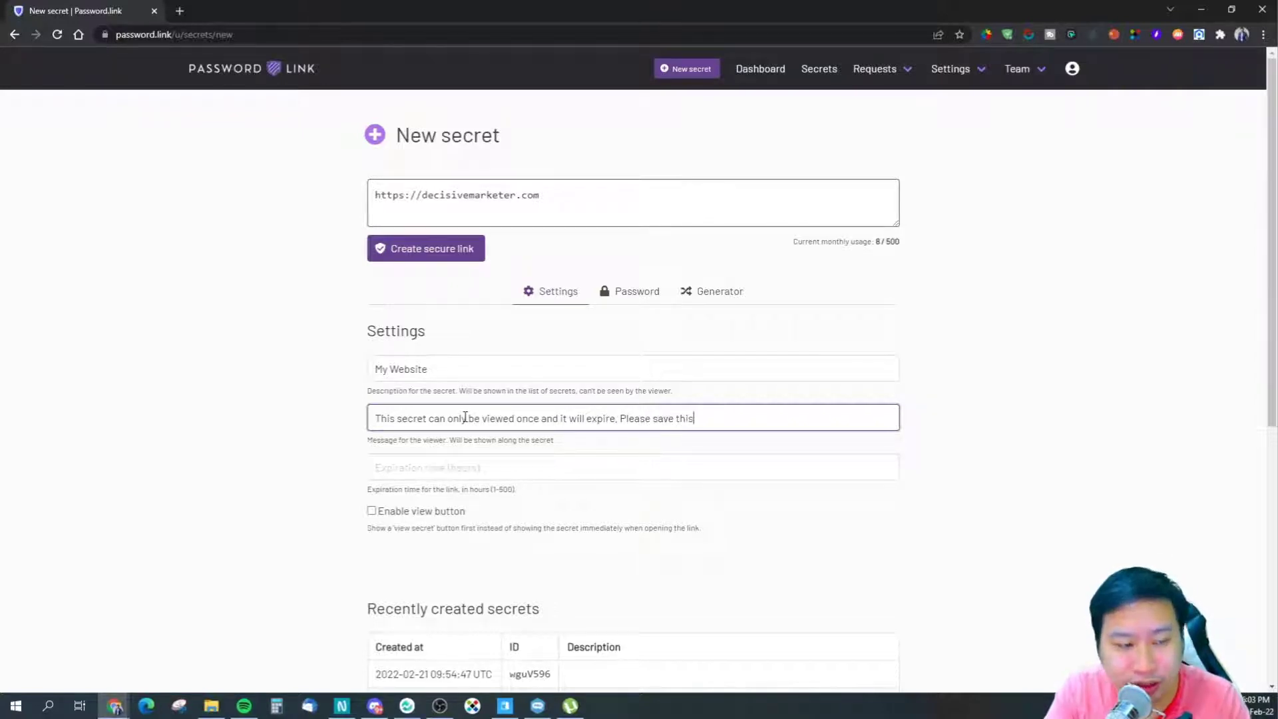
pyautogui.write(' s')
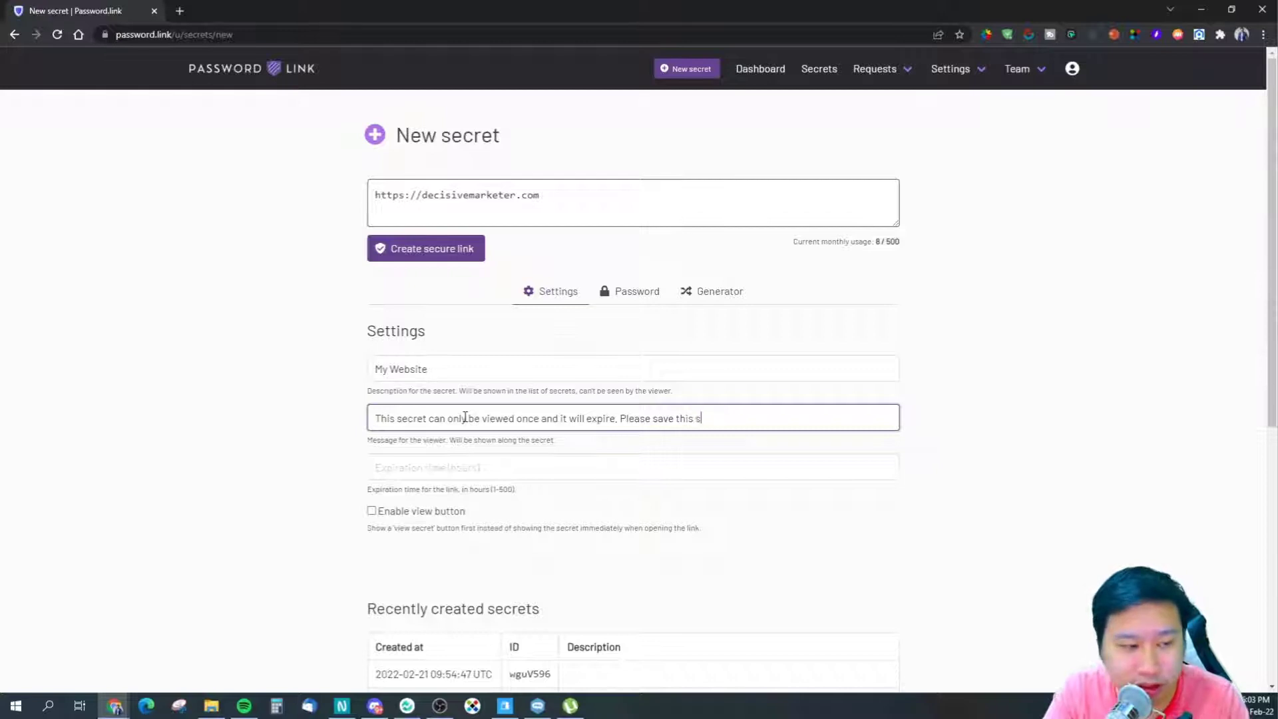
pyautogui.write('ecret sec')
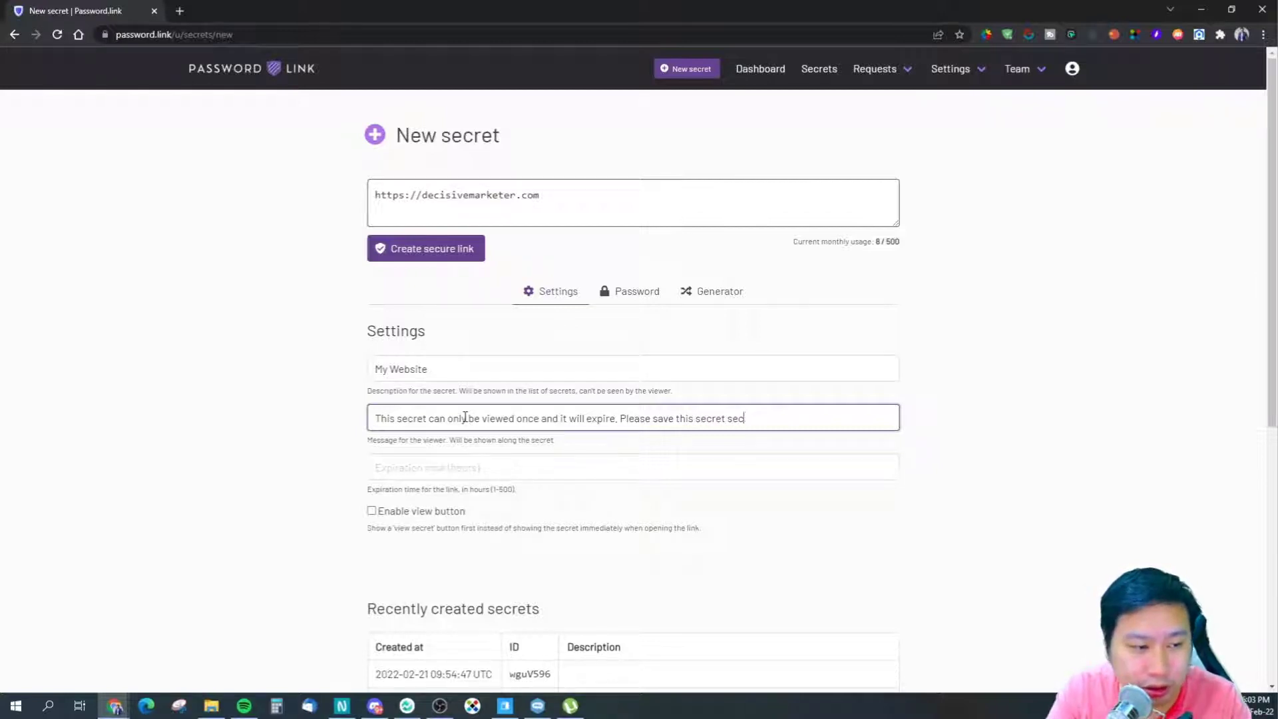
pyautogui.write('urely somewhere.')
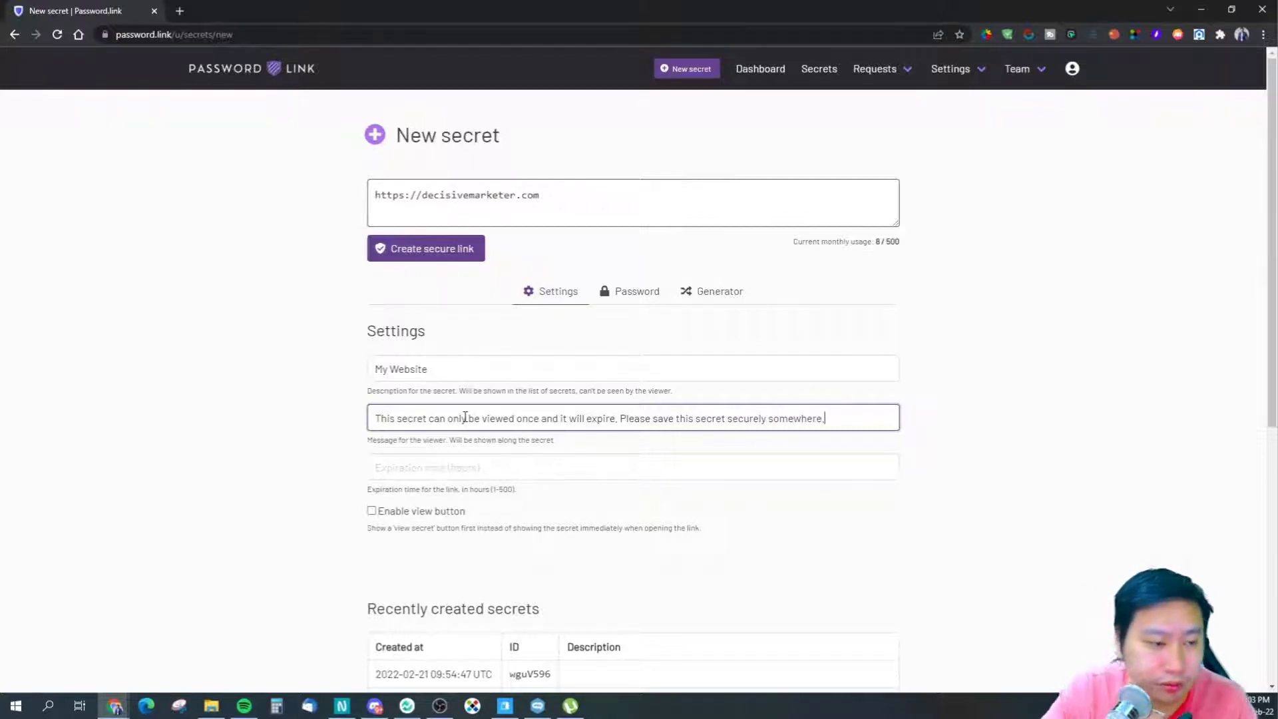
pyautogui.click(500, 470)
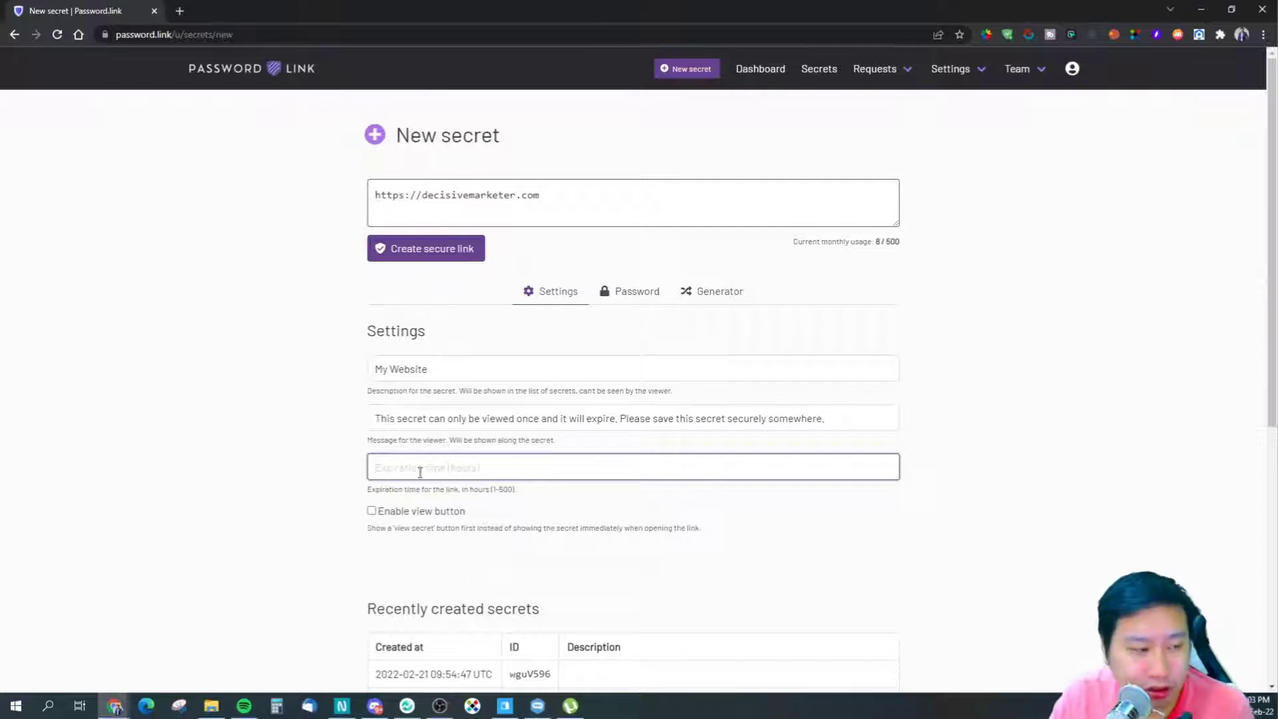
# - Make the secret expire after 1 hour and require the view button before revealing it
pyautogui.write('1')
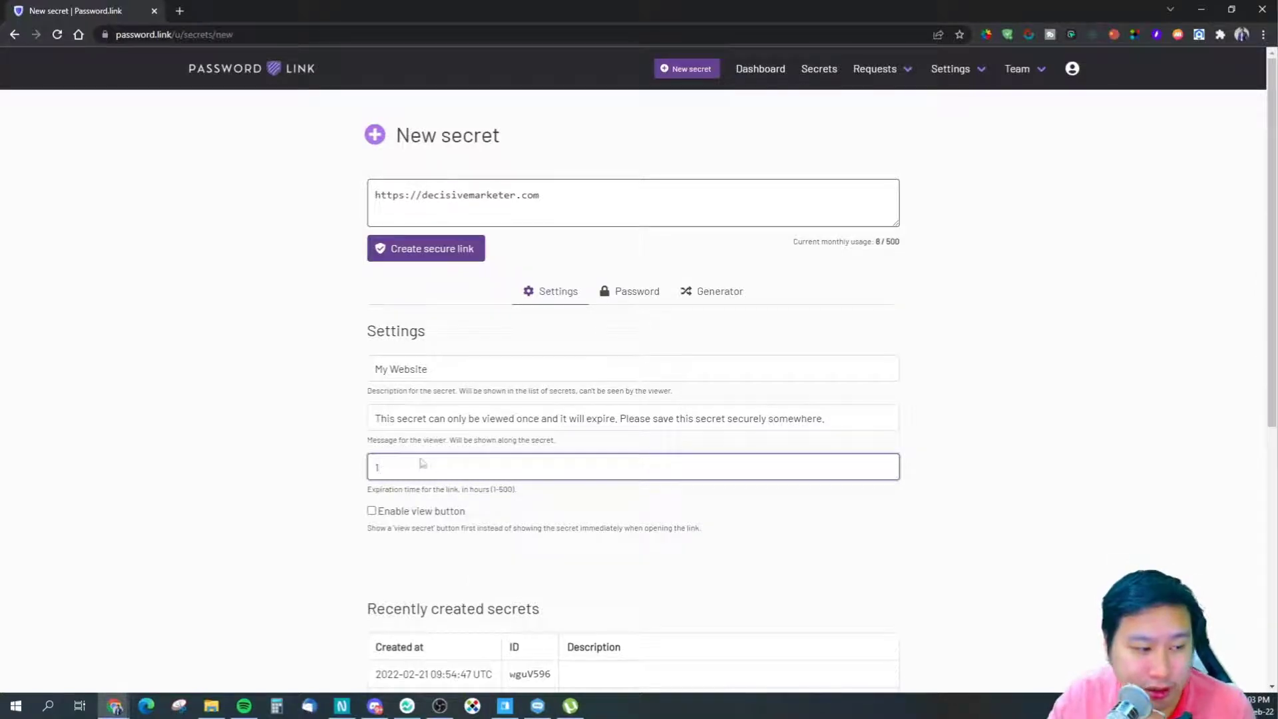
pyautogui.click(394, 512)
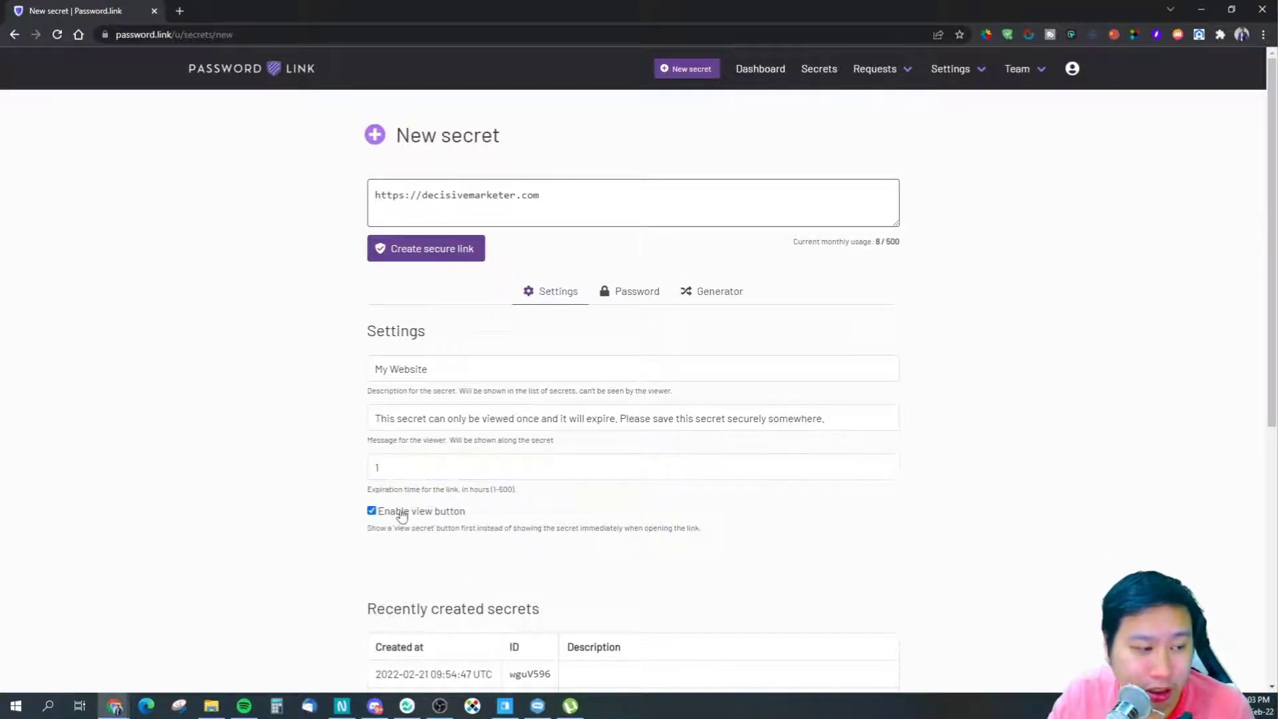
pyautogui.click(448, 512)
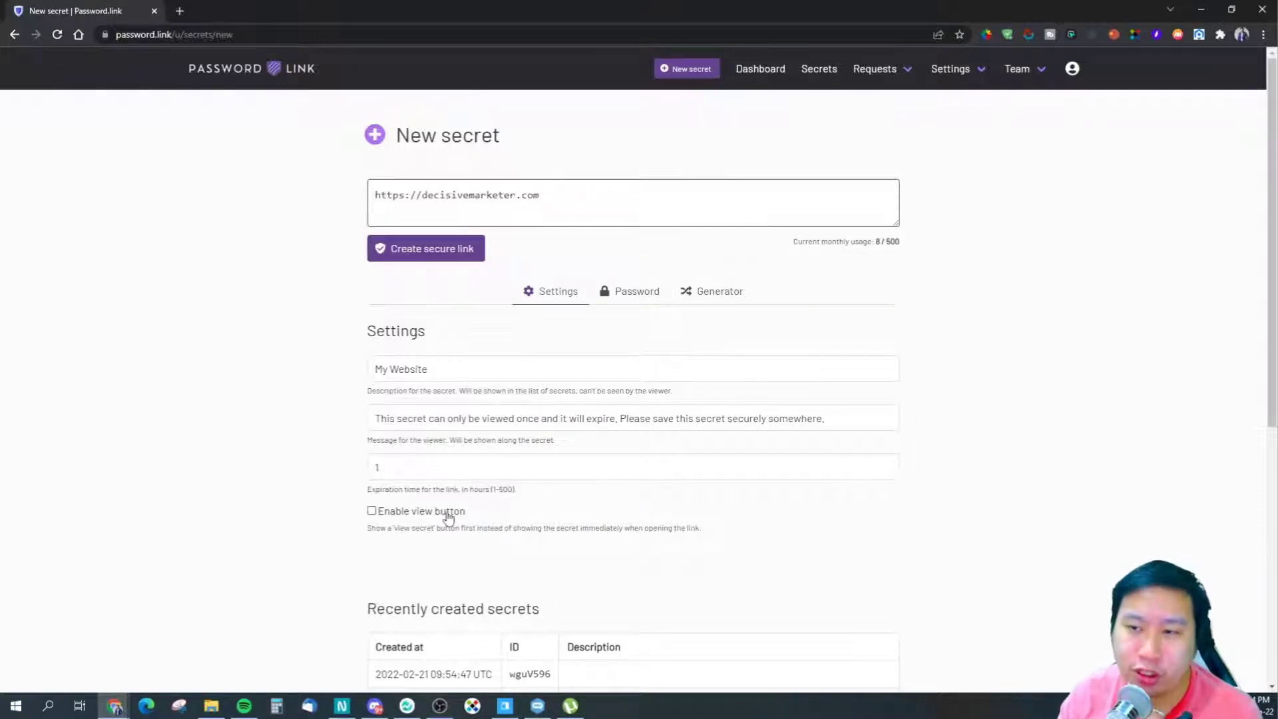
pyautogui.click(445, 518)
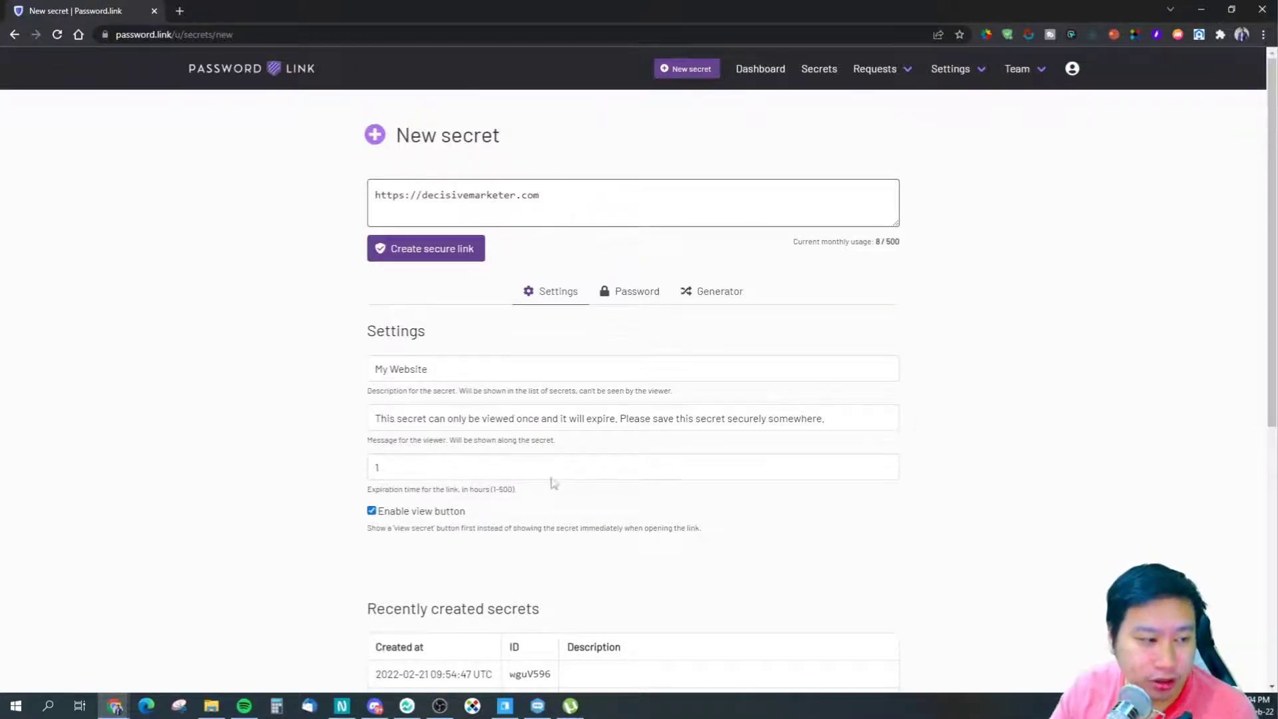
pyautogui.click(658, 302)
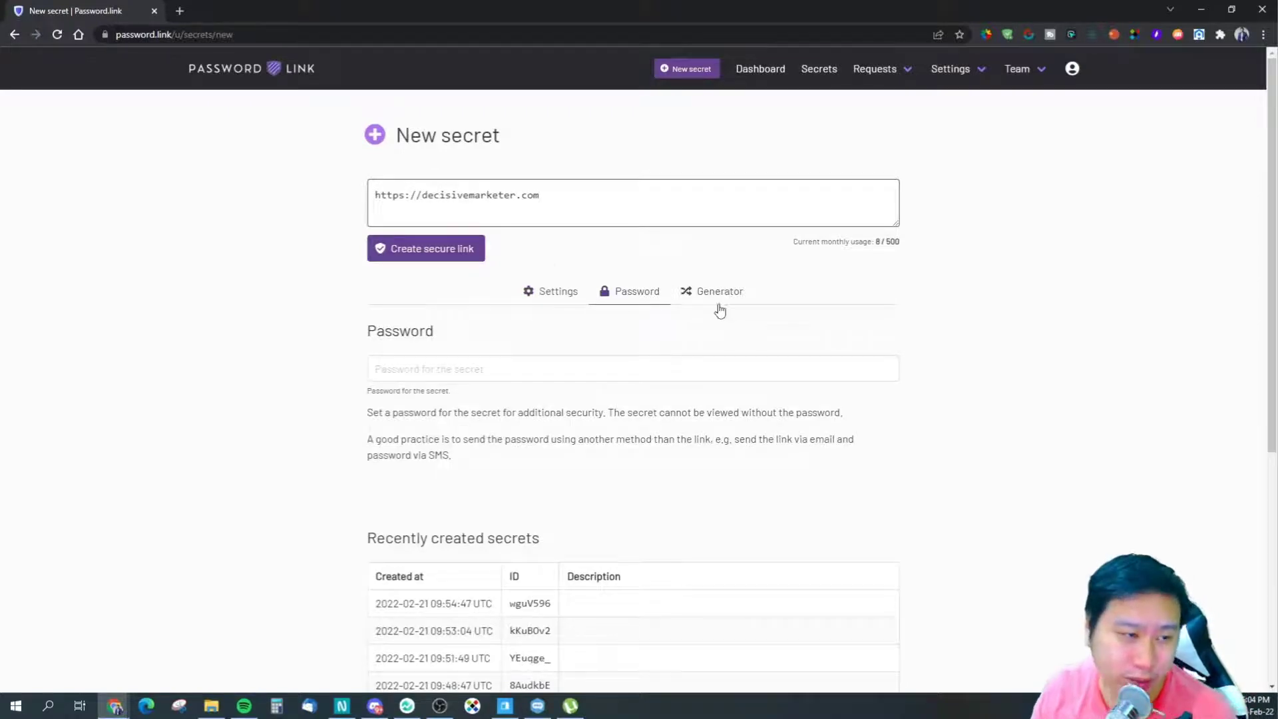
# - Protect the secret with a password in the Password tab
pyautogui.click(719, 306)
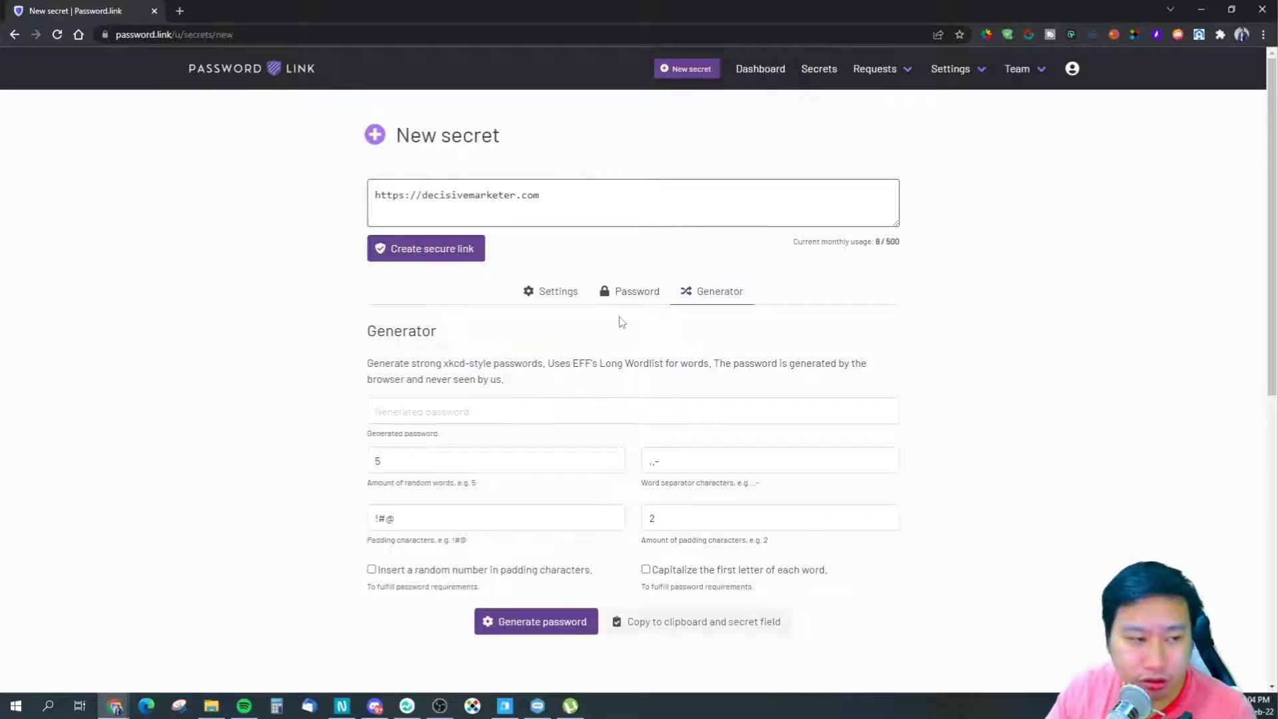
pyautogui.click(627, 293)
pyautogui.click(614, 361)
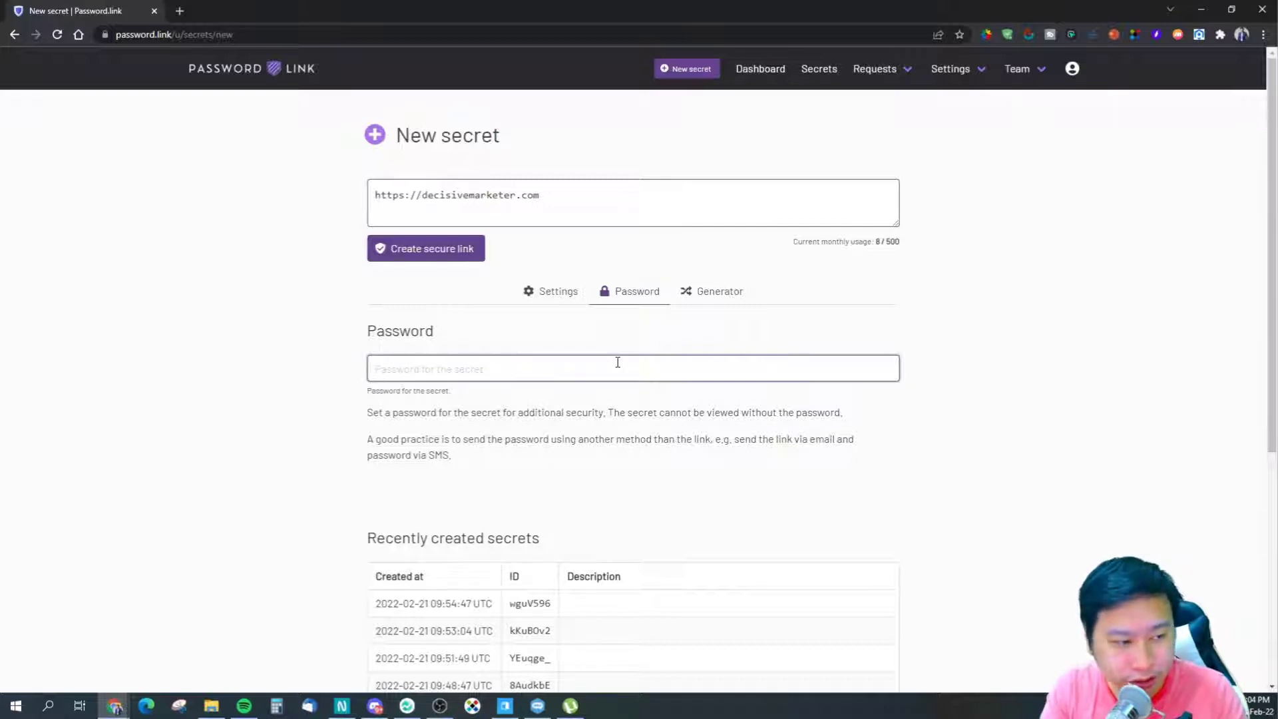
pyautogui.write('testes')
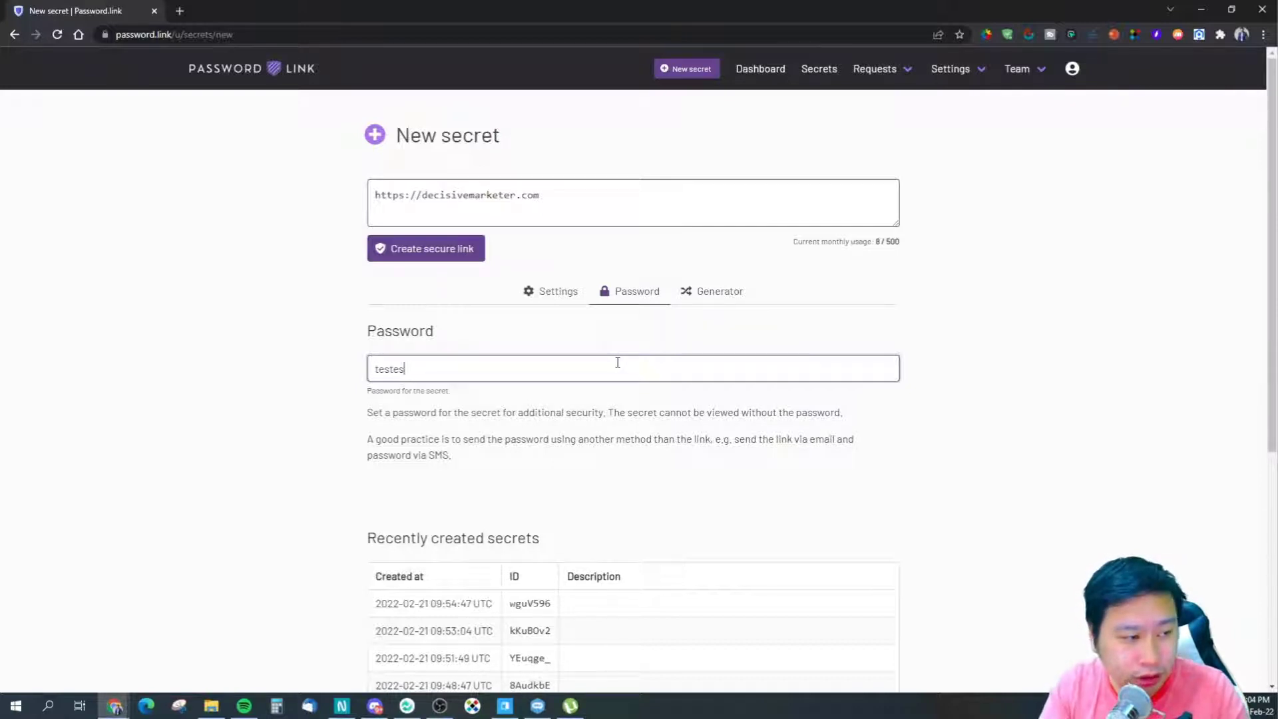
pyautogui.press('BackSpace')
pyautogui.press('BackSpace')
pyautogui.write('test123')
# - Create the password-protected secure link from the Settings view
pyautogui.scroll(-2, 675, 400)
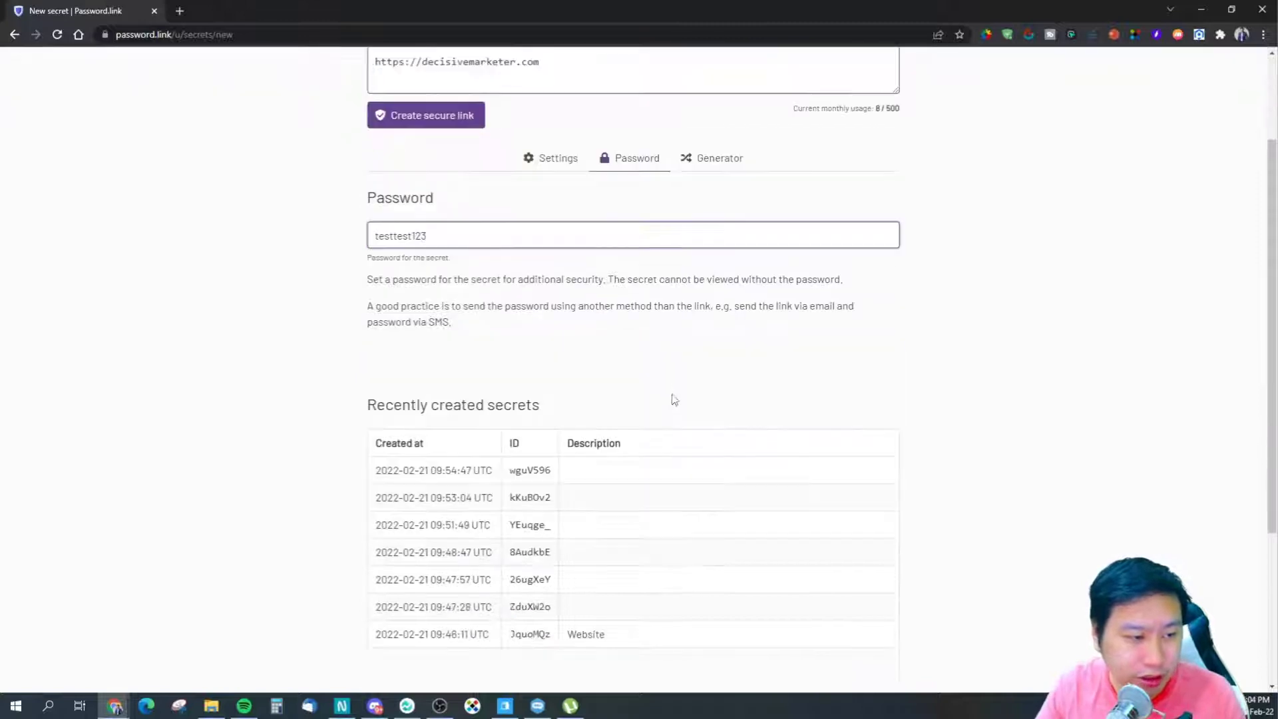
pyautogui.scroll(-3, 816, 465)
pyautogui.scroll(5, 805, 456)
pyautogui.click(550, 291)
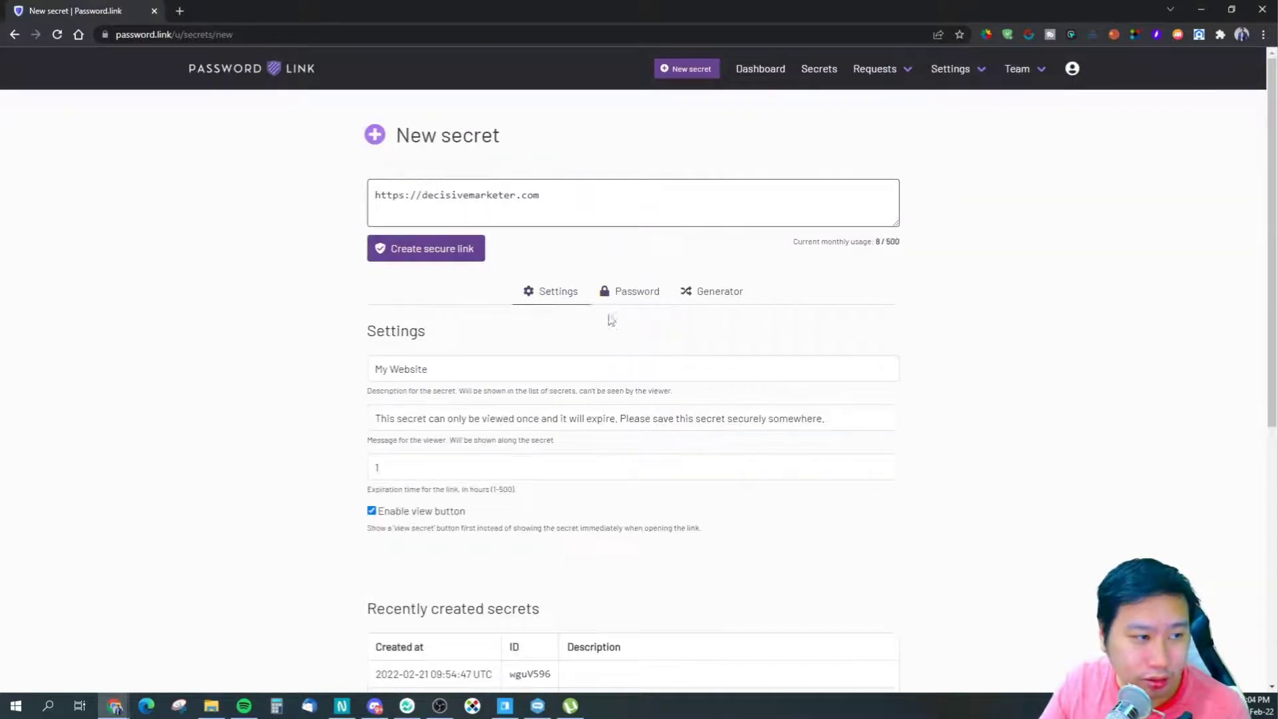
pyautogui.click(396, 245)
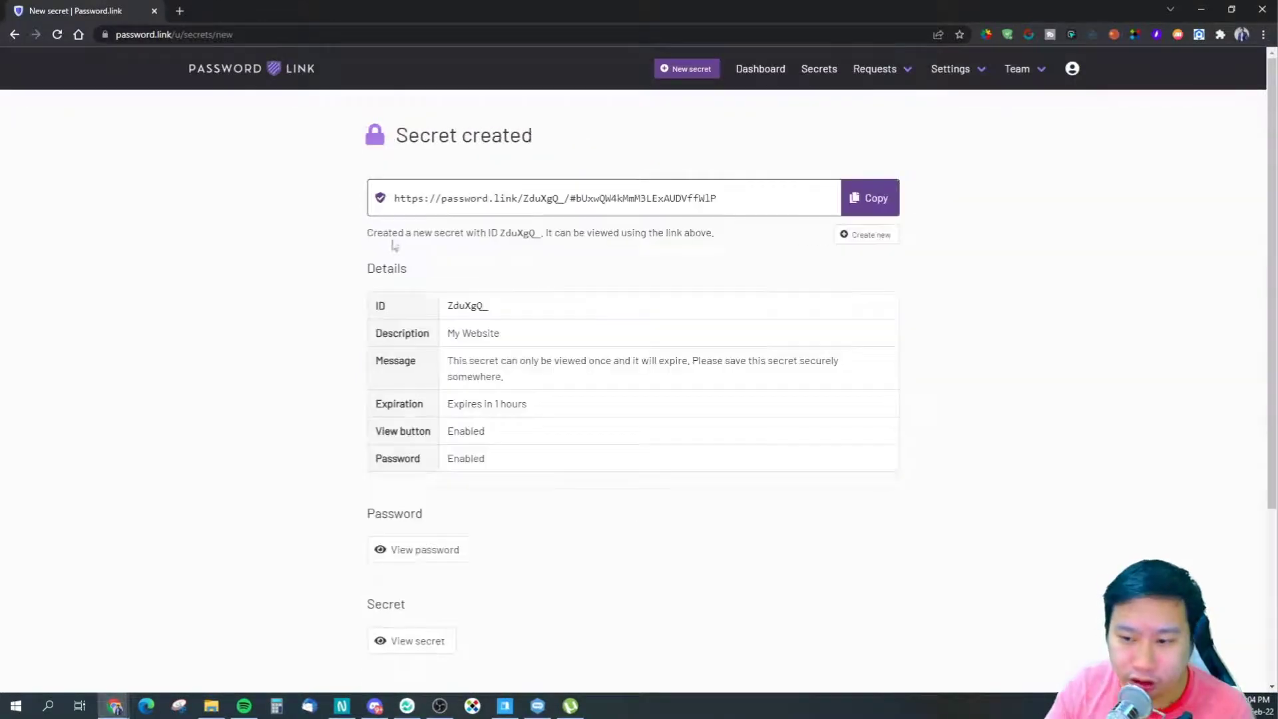
# - Copy the new secret link and load it in a Chrome incognito window
pyautogui.click(865, 198)
pyautogui.click(1263, 34)
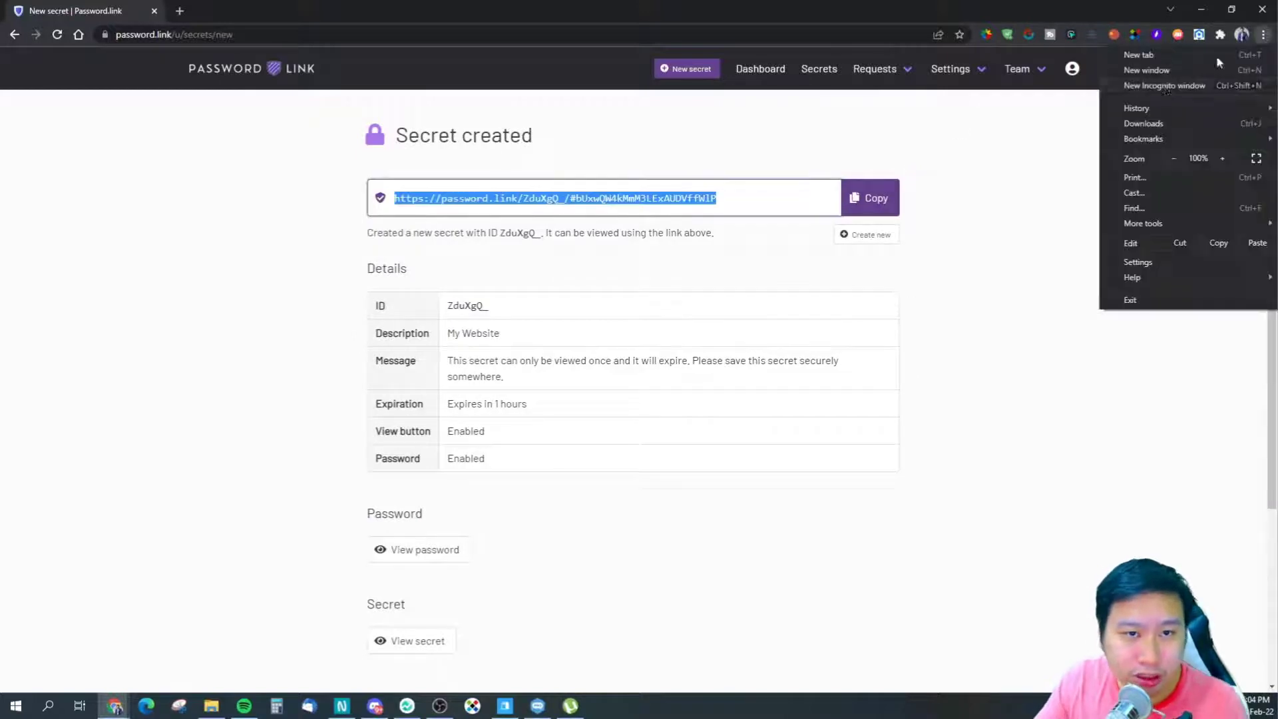
pyautogui.click(1165, 86)
pyautogui.hotkey('ctrl', 'v')
pyautogui.press('Return')
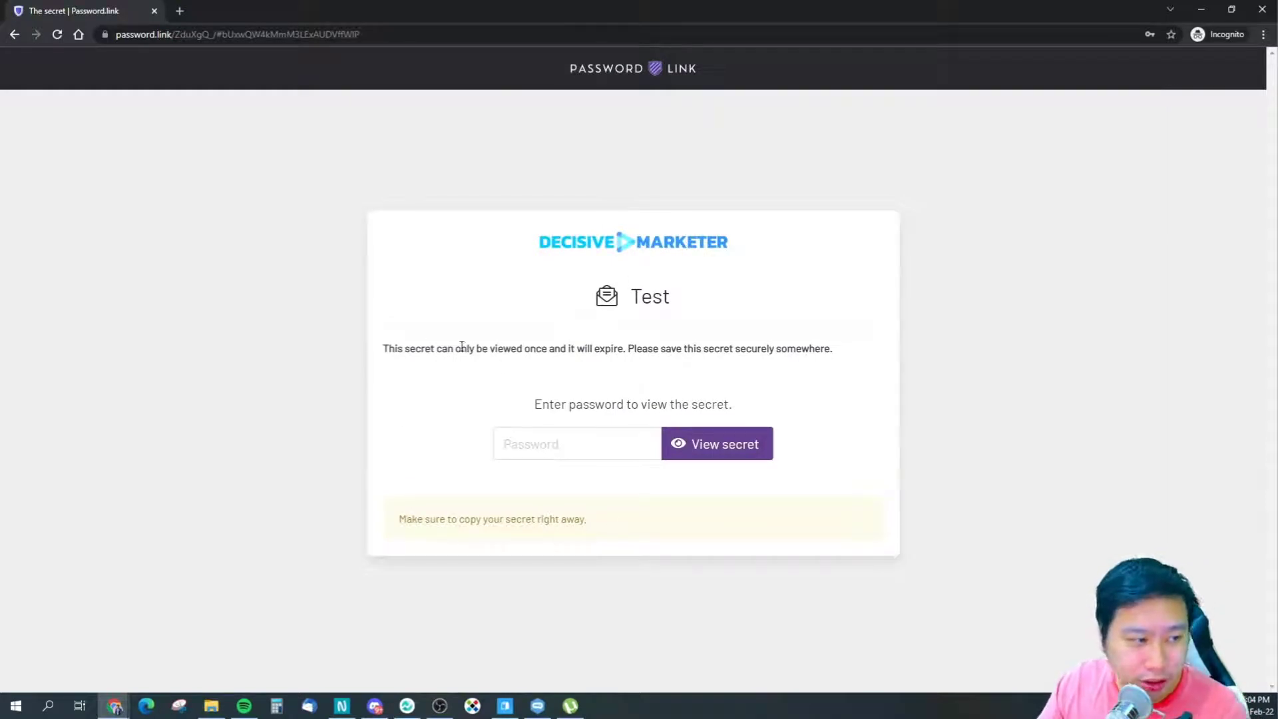
# - Enter the secret's password into the masked Password field on the viewing page
pyautogui.moveTo(404, 348); pyautogui.dragTo(531, 349)
pyautogui.click(424, 362)
pyautogui.moveTo(403, 350); pyautogui.dragTo(701, 346)
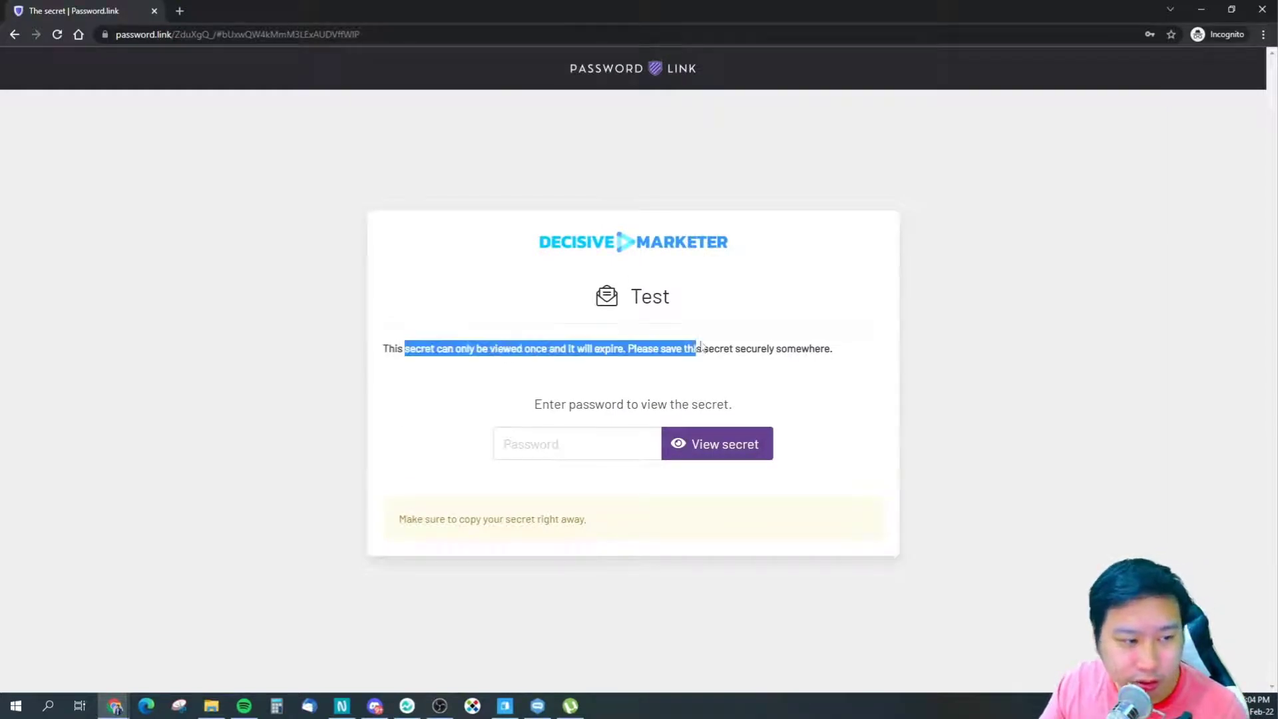
pyautogui.click(707, 362)
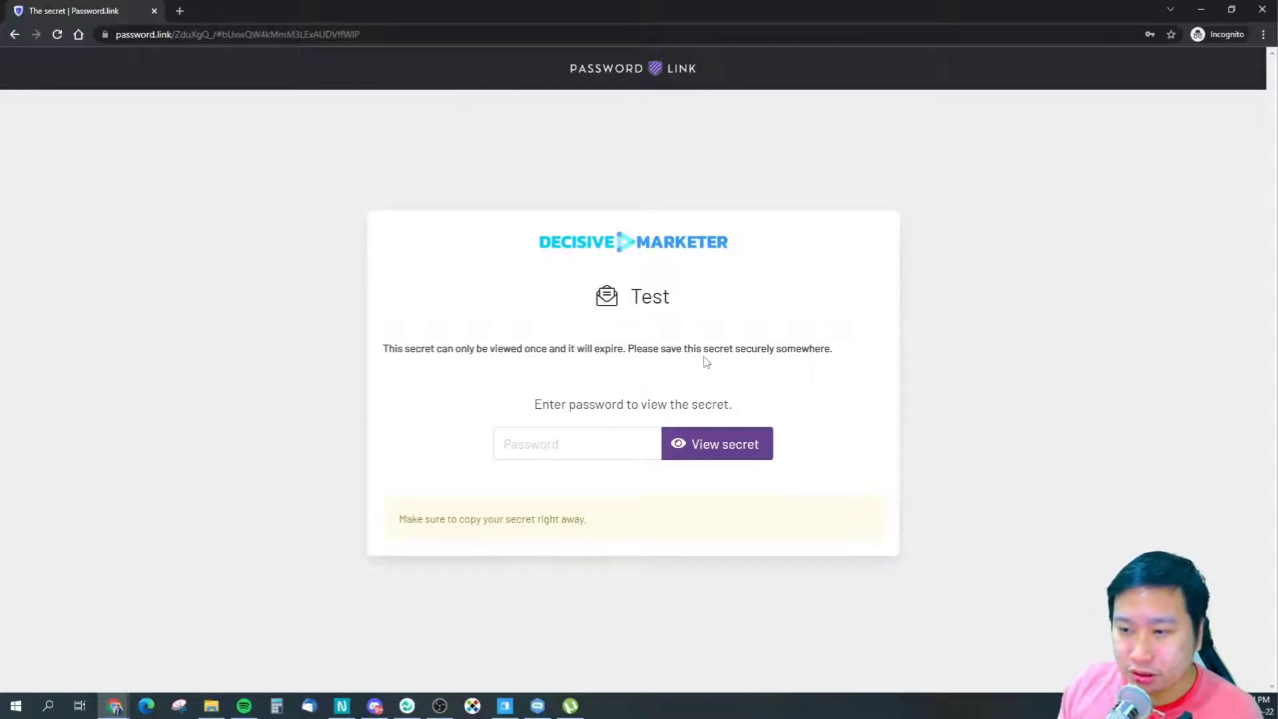
pyautogui.click(582, 444)
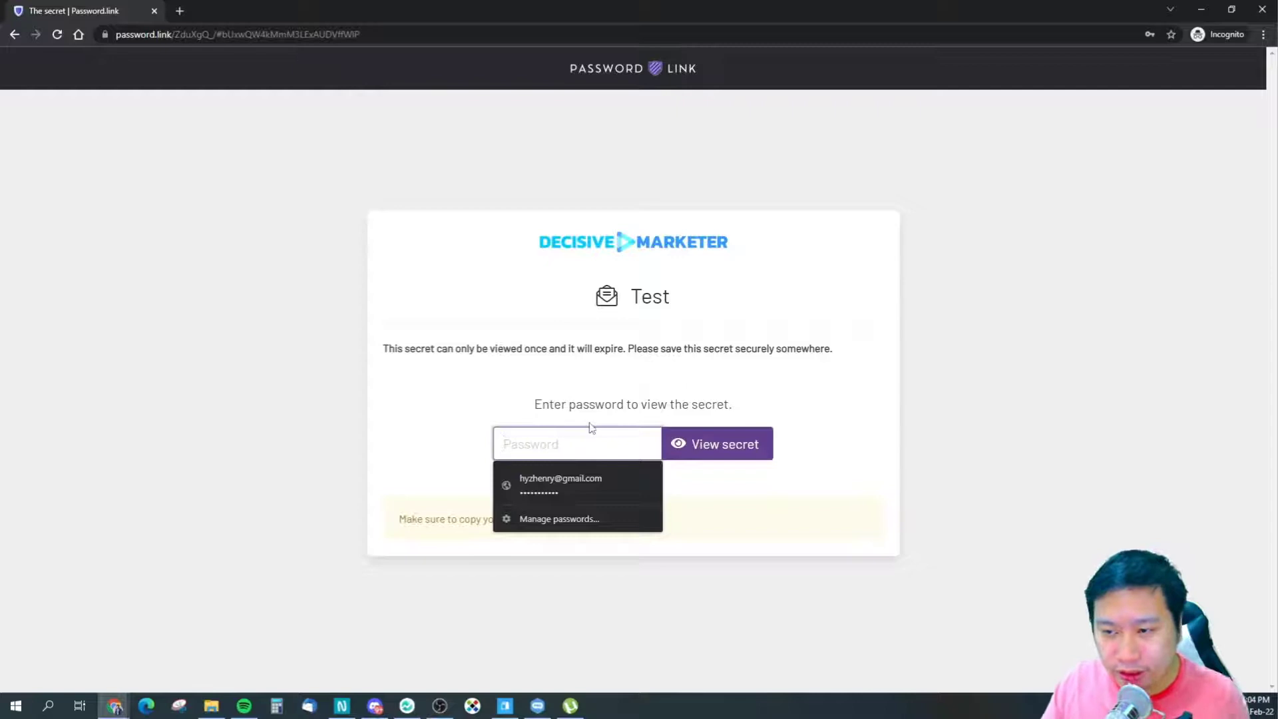
pyautogui.write('•••••••')
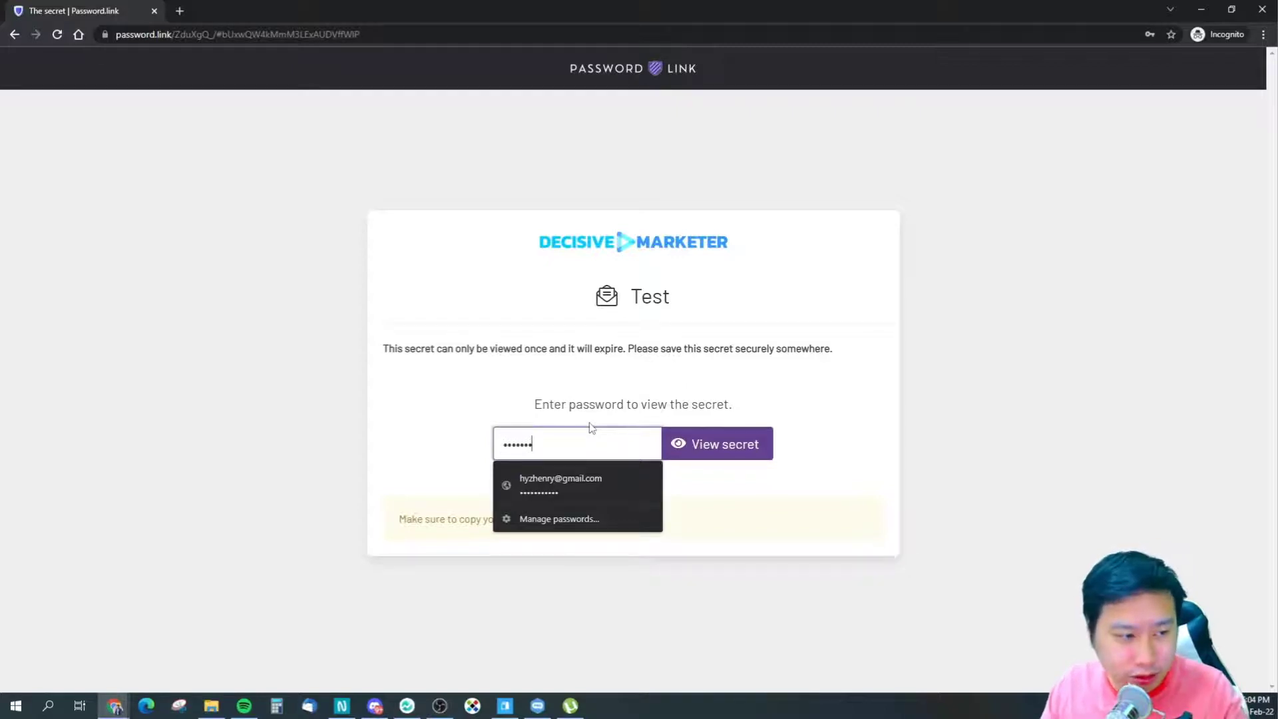
pyautogui.write('•')
pyautogui.press('Return')
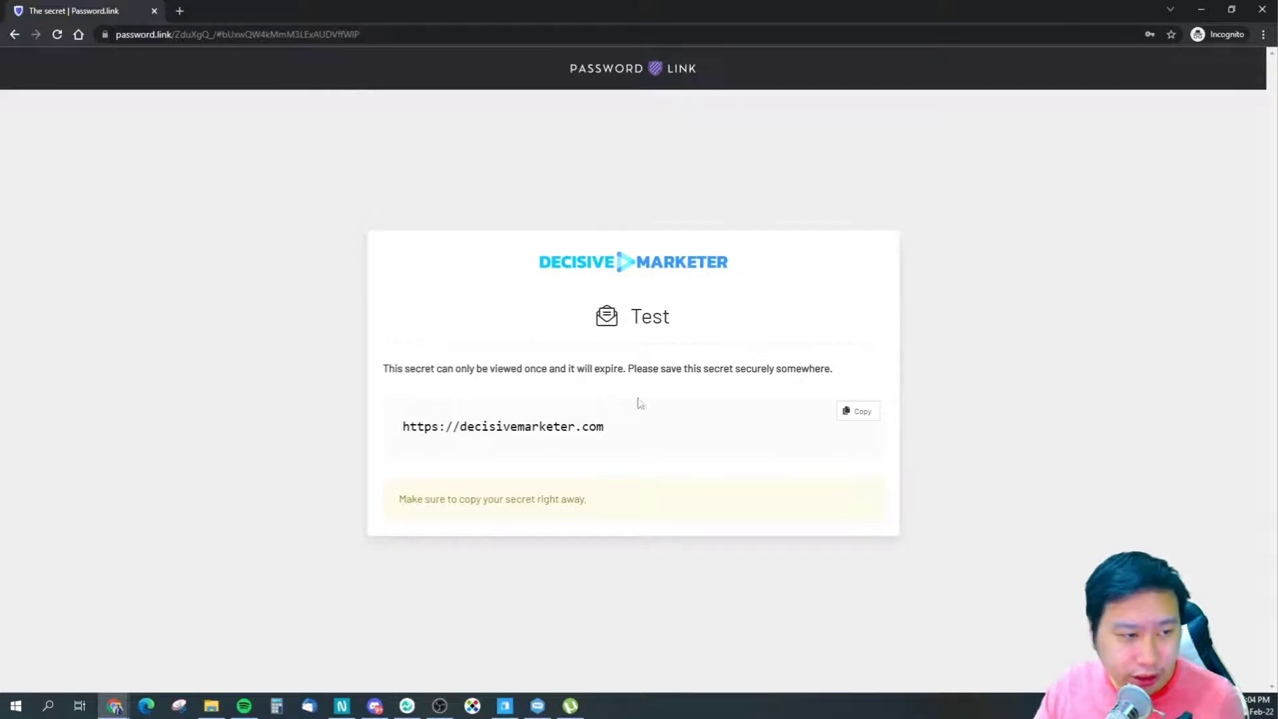
pyautogui.moveTo(436, 369); pyautogui.dragTo(659, 378)
pyautogui.click(611, 437)
pyautogui.moveTo(466, 427); pyautogui.dragTo(428, 426)
pyautogui.click(610, 426)
pyautogui.click(446, 432)
pyautogui.click(861, 411)
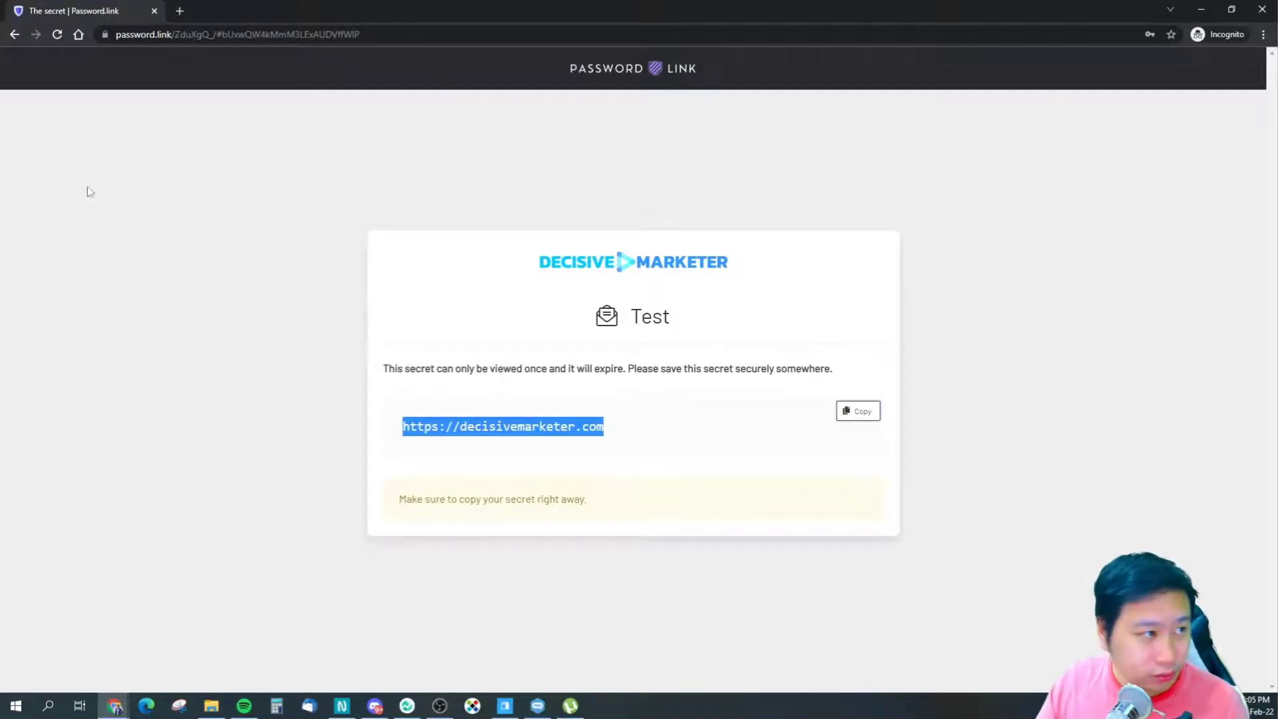
pyautogui.click(1262, 10)
pyautogui.click(1076, 350)
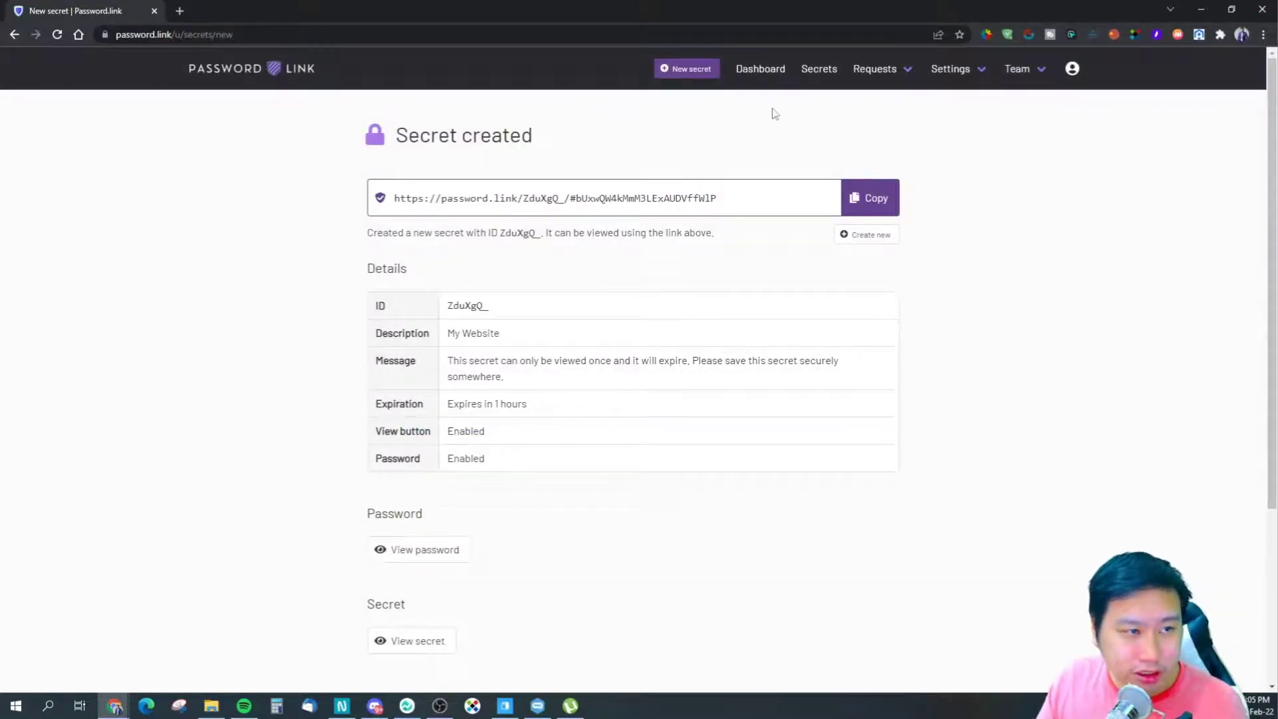
# - Choose Requests > New to reach the empty New secret request form
pyautogui.click(869, 80)
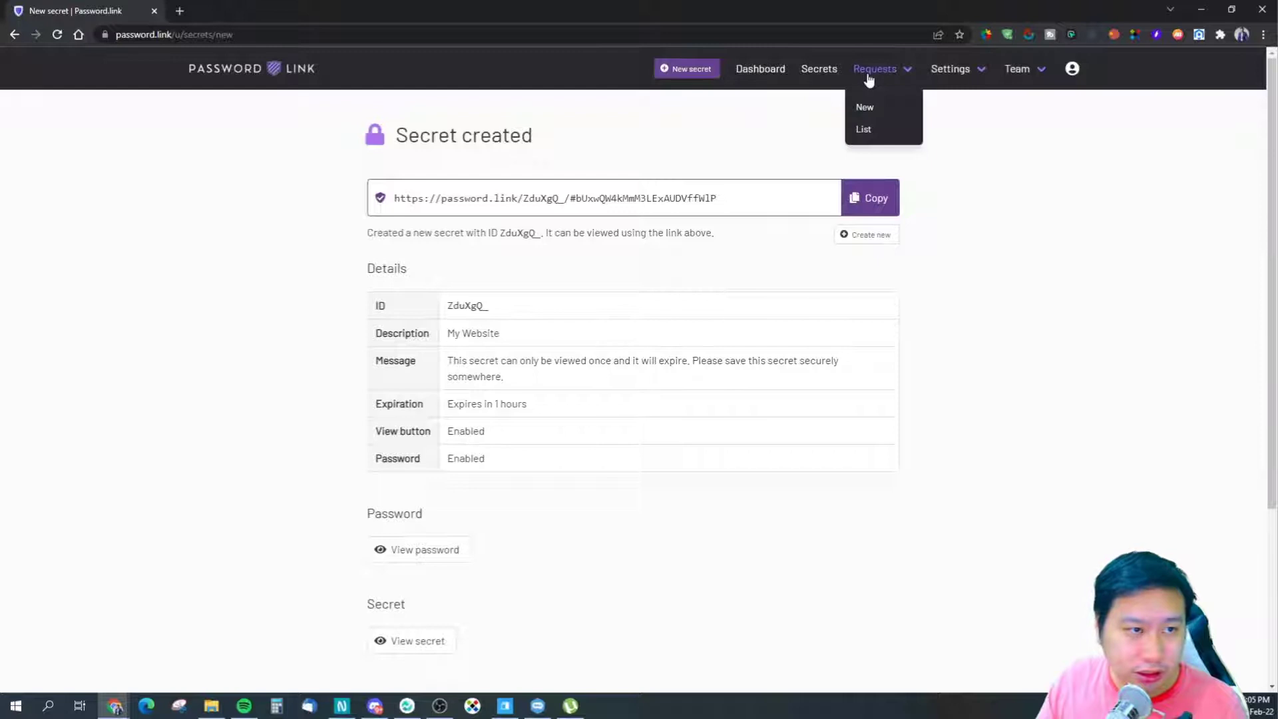
pyautogui.click(869, 111)
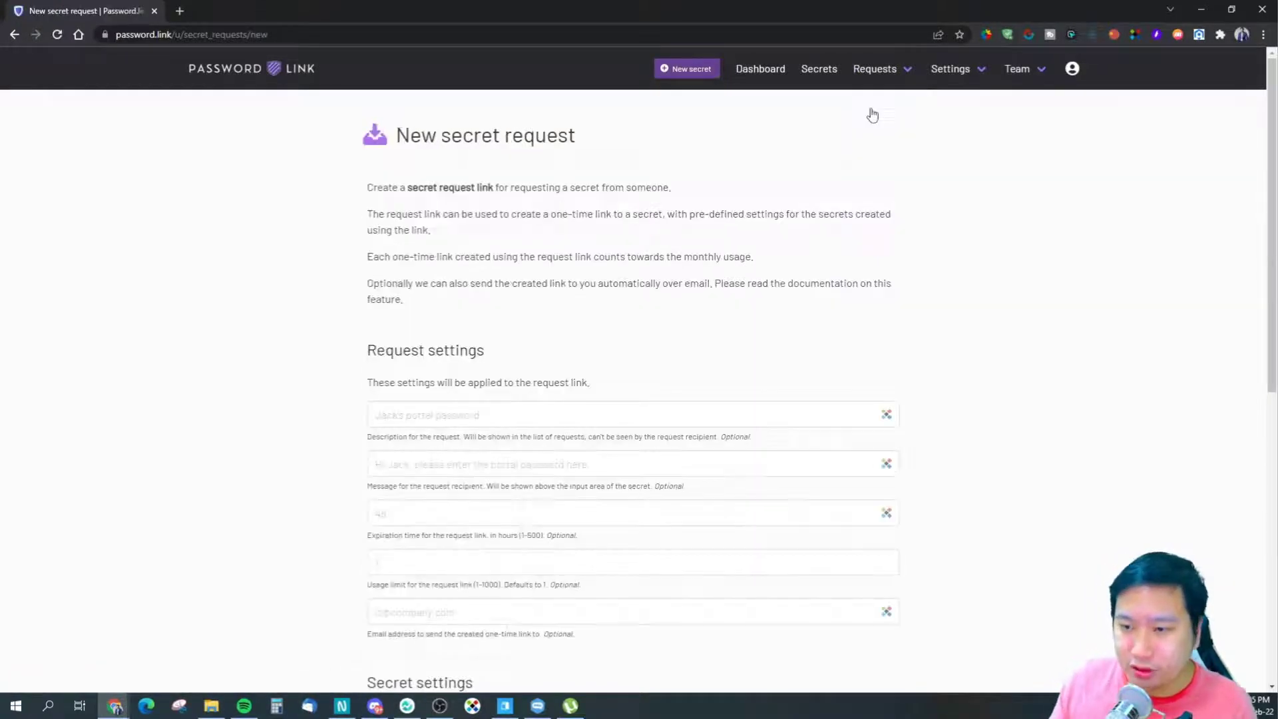
pyautogui.scroll(-2, 284, 406)
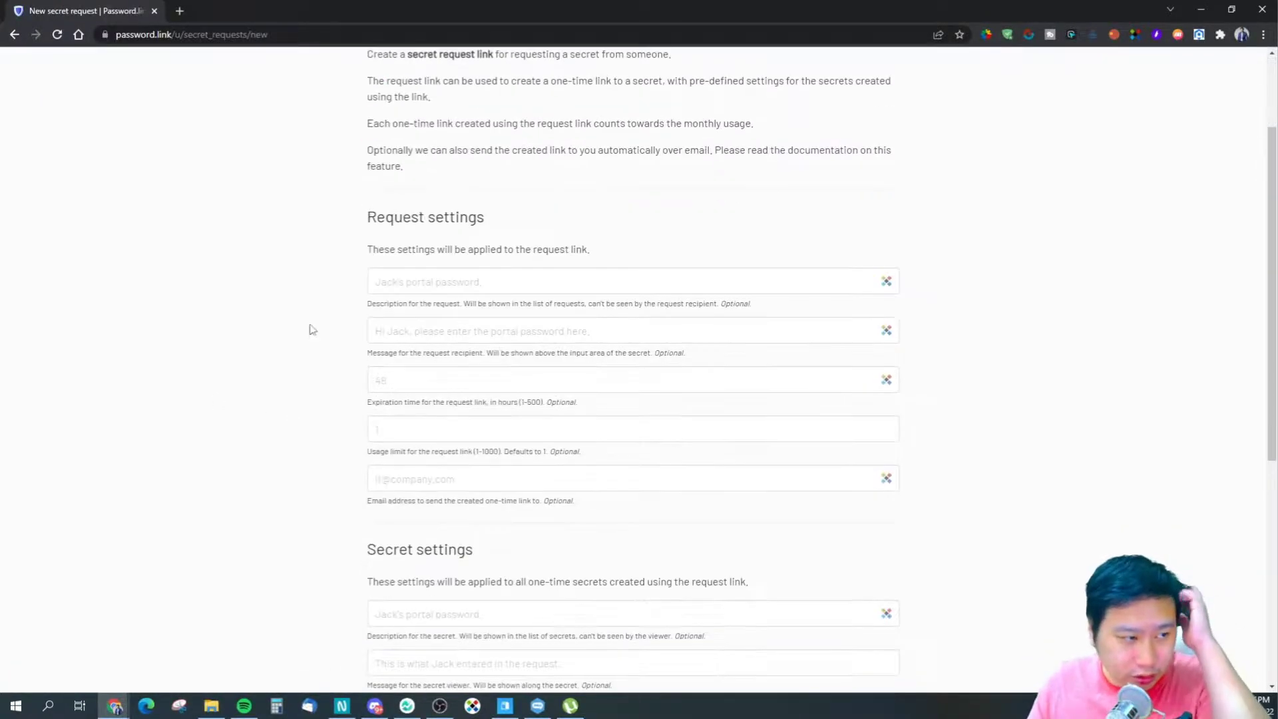
pyautogui.click(453, 280)
pyautogui.click(533, 222)
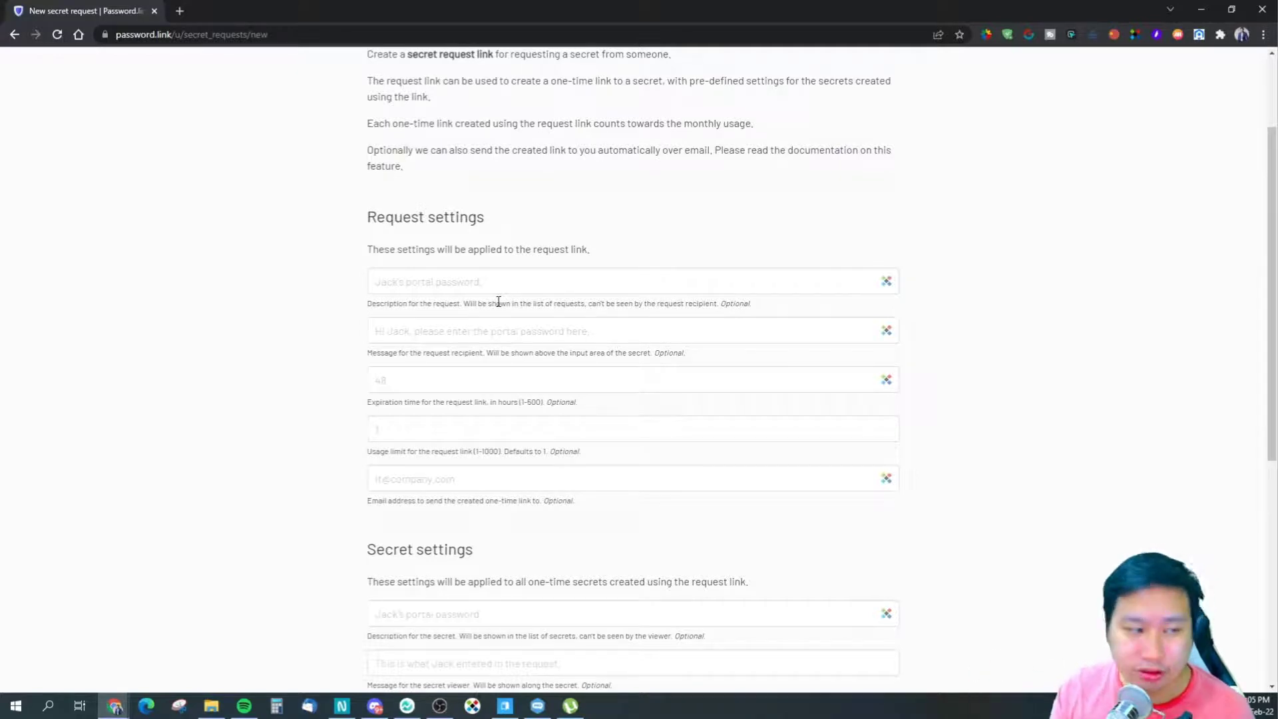
# - Describe the request as 'can you give me your website' with message 'Please enter your website here'
pyautogui.click(496, 292)
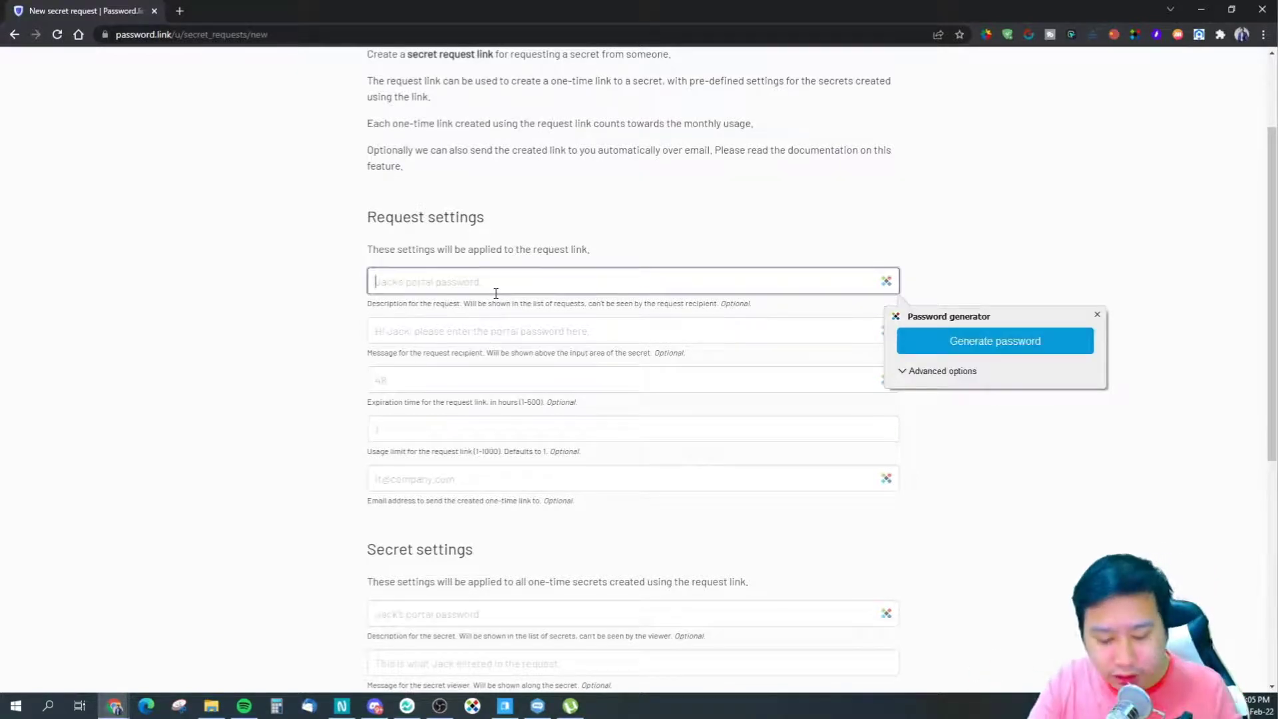
pyautogui.write('can')
pyautogui.press('BackSpace')
pyautogui.press('BackSpace')
pyautogui.press('BackSpace')
pyautogui.write('can you')
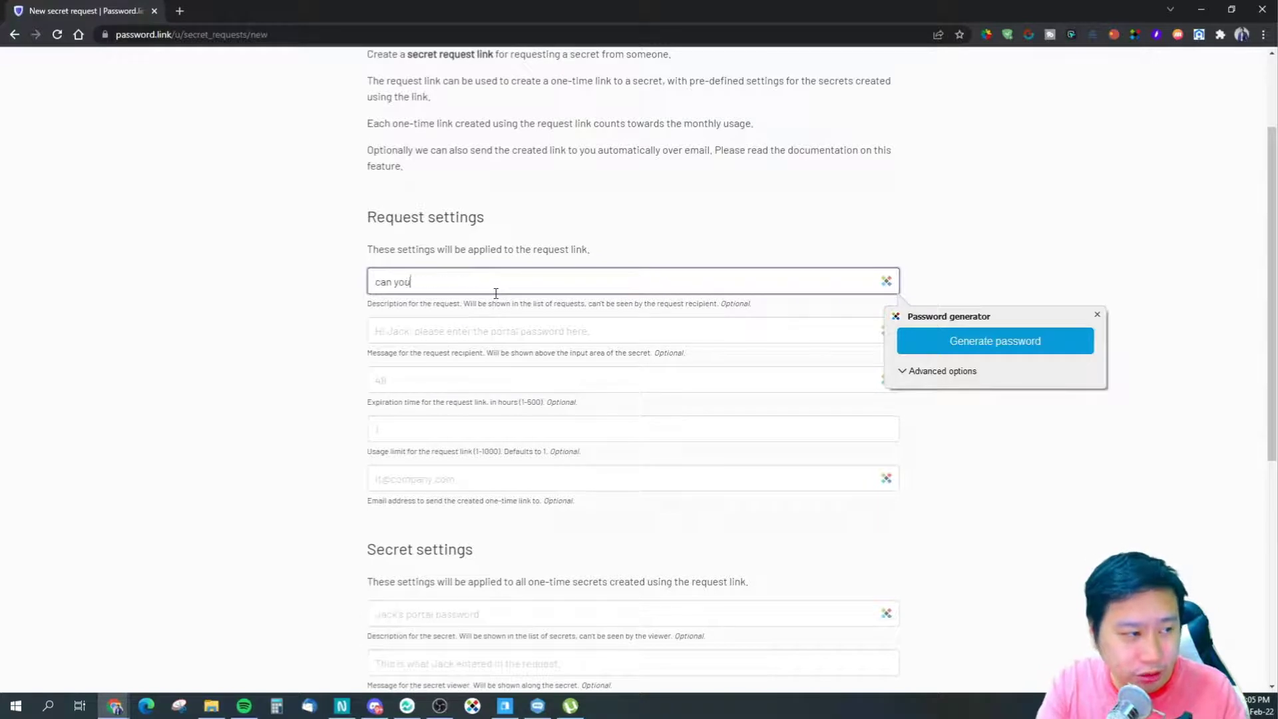
pyautogui.write(' give me your website')
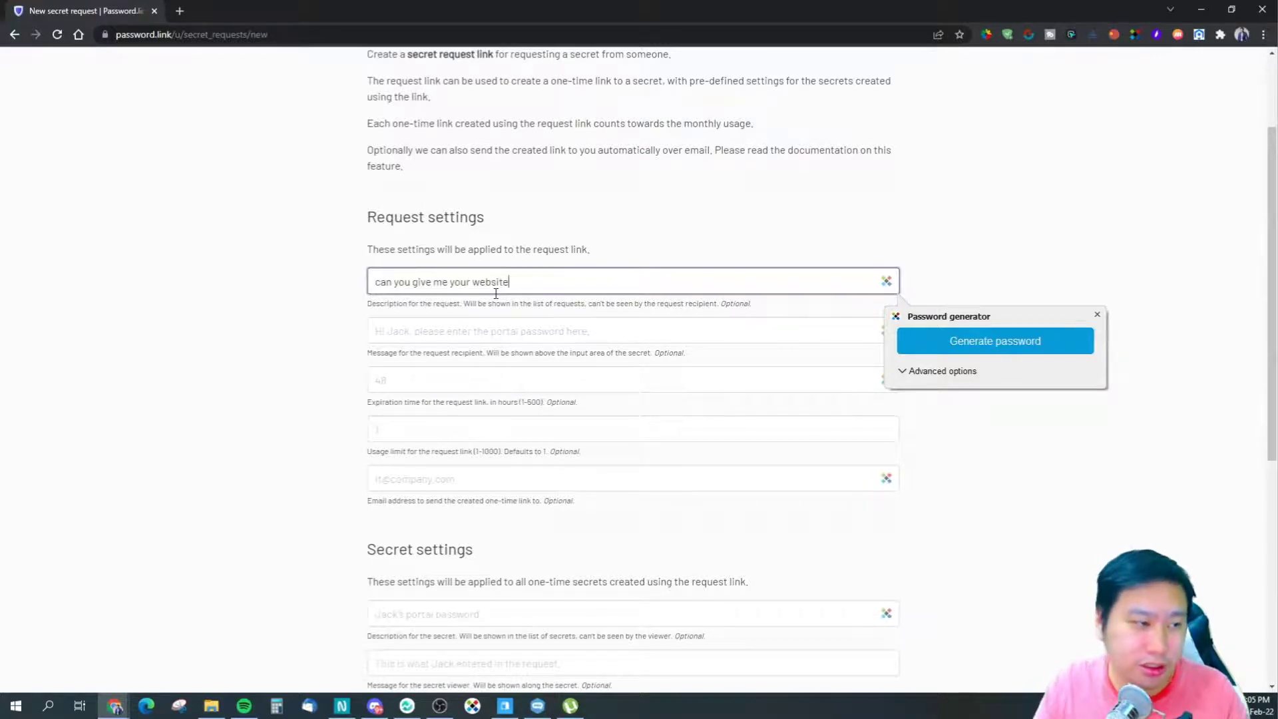
pyautogui.press('Tab')
pyautogui.write('Ple')
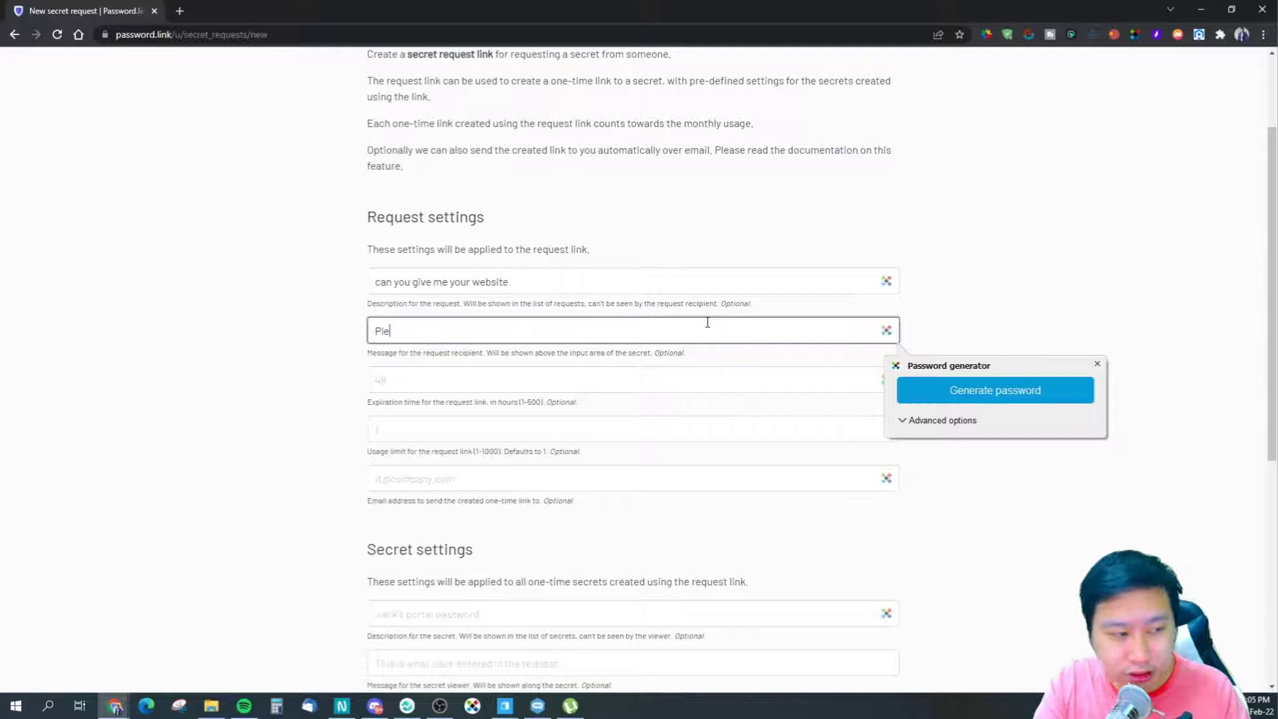
pyautogui.write('ase enter your website here')
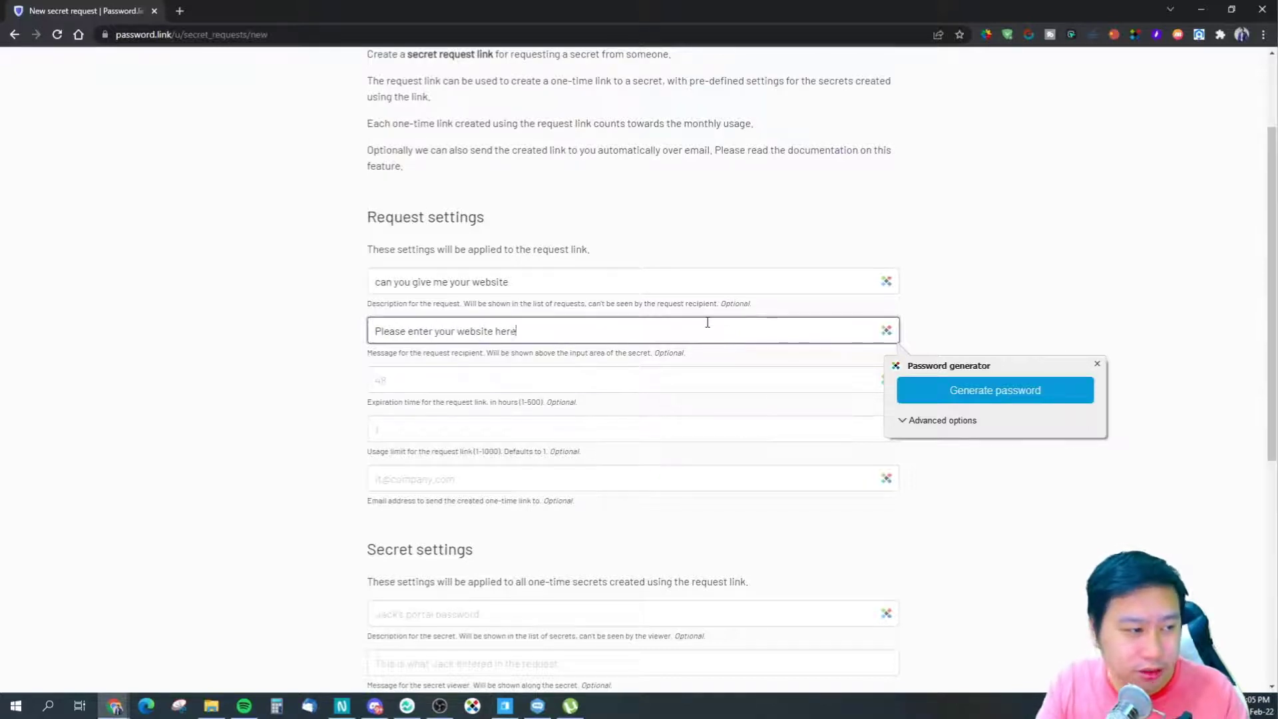
# - Set the request to expire in 1 hour with a usage limit of 1
pyautogui.press('Tab')
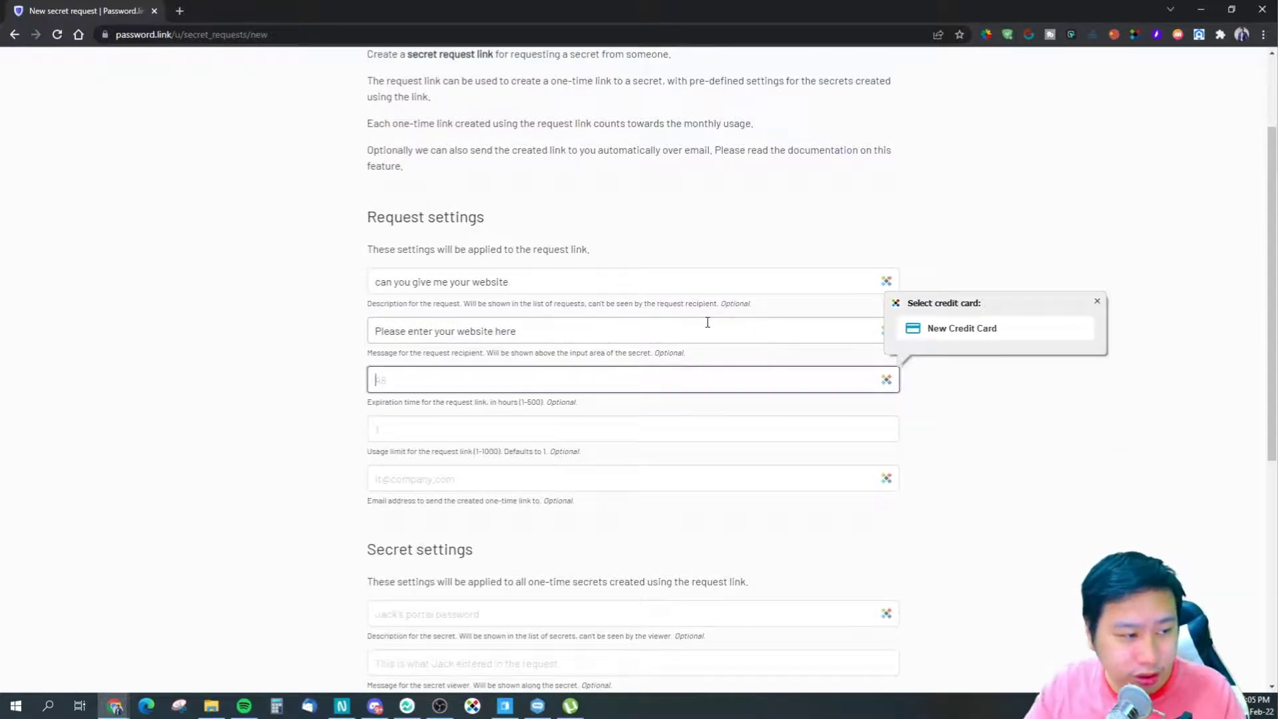
pyautogui.write('1')
pyautogui.click(690, 421)
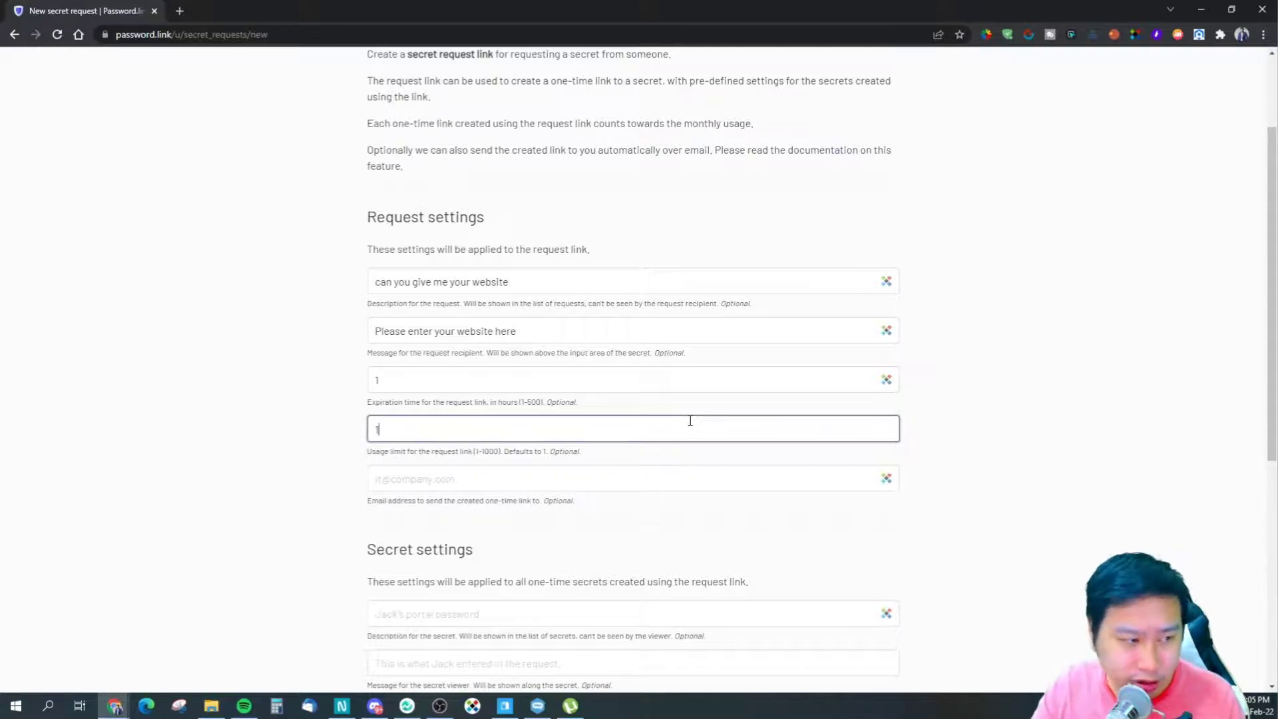
pyautogui.press('Tab')
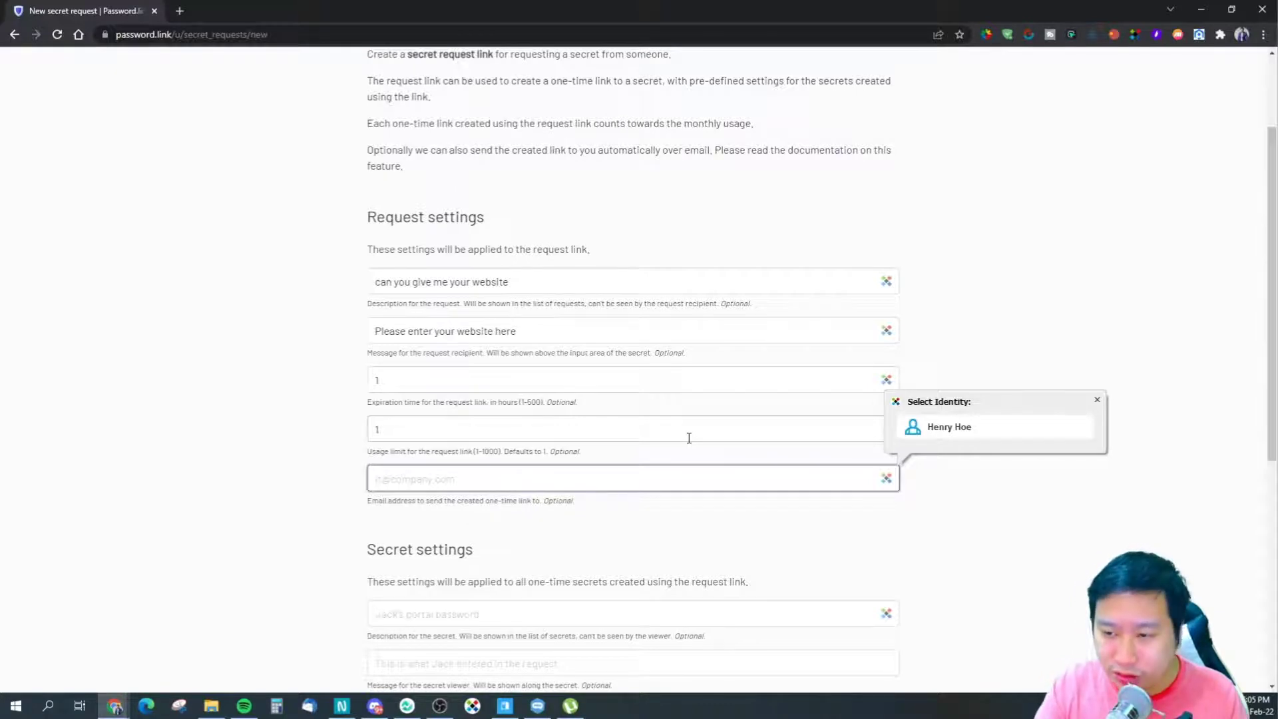
pyautogui.scroll(-2, 528, 542)
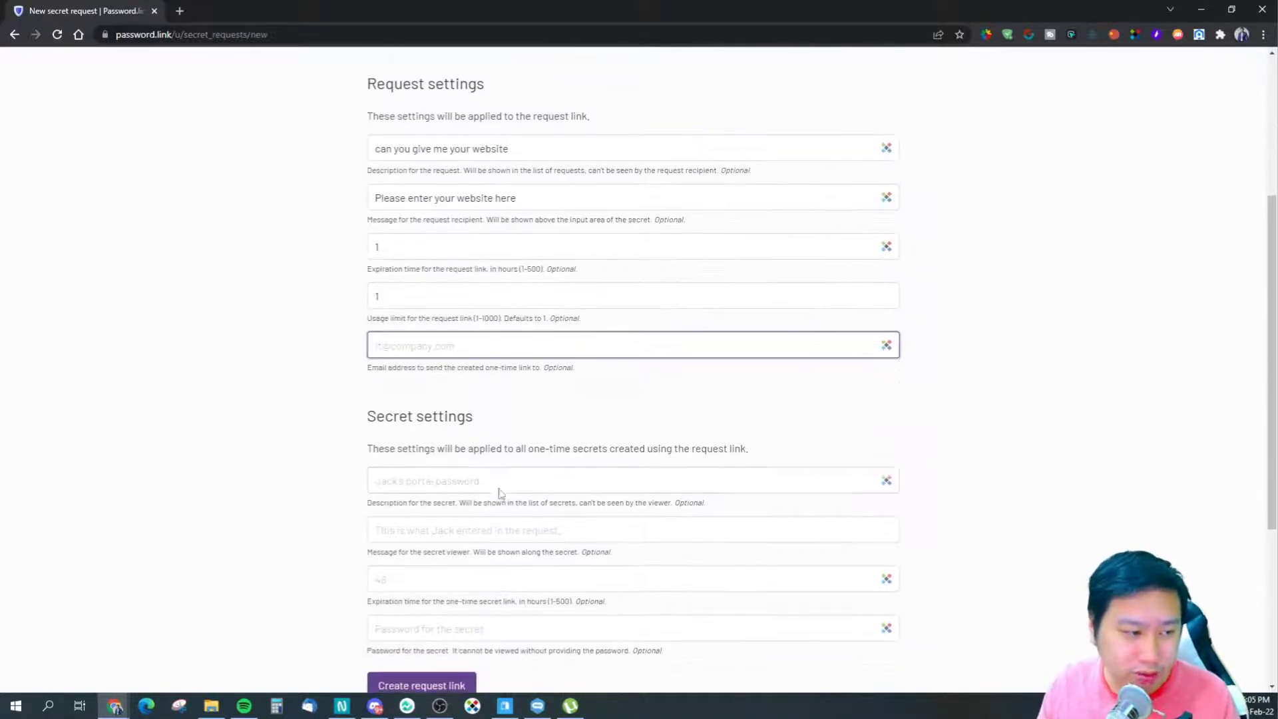
pyautogui.scroll(4, 499, 493)
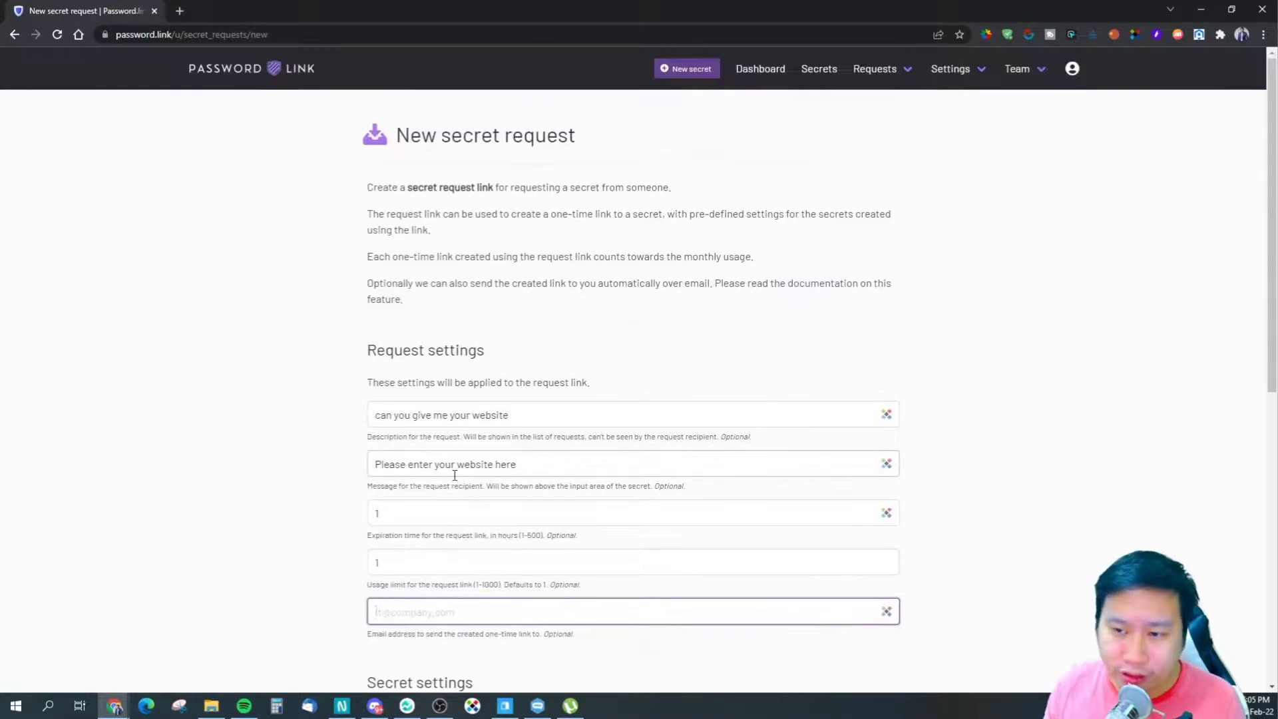
pyautogui.scroll(-6, 322, 517)
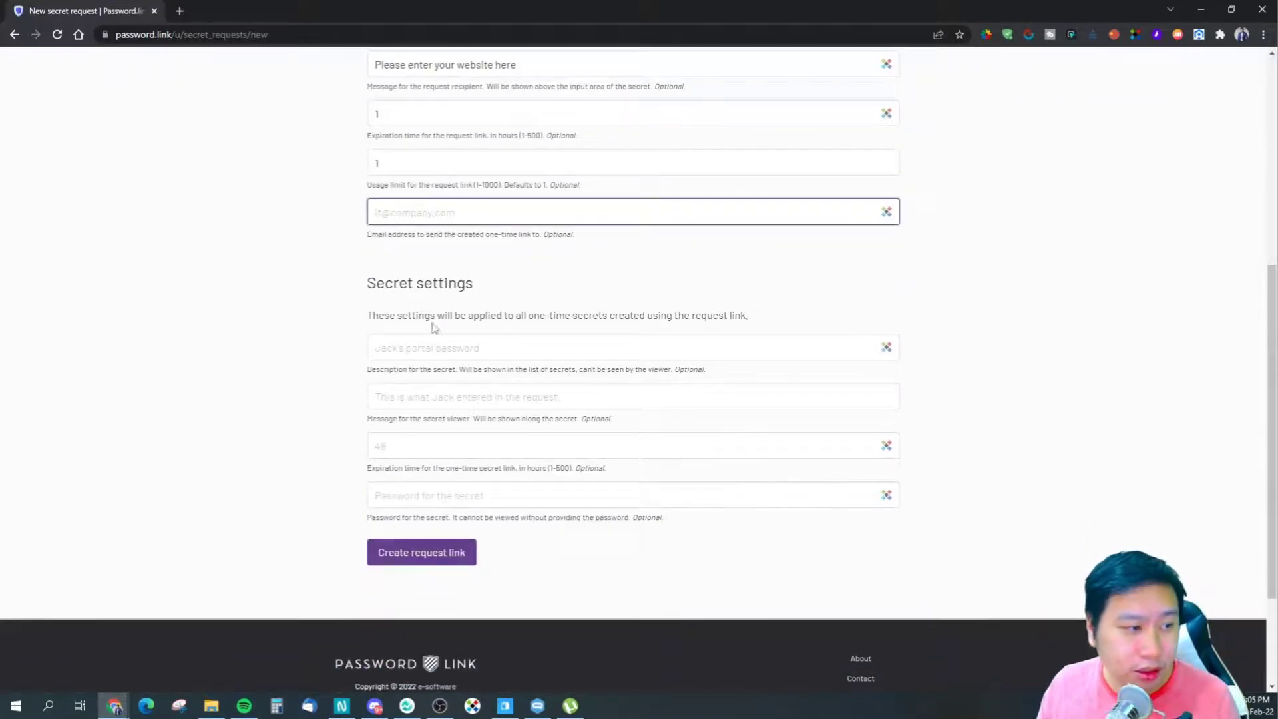
pyautogui.click(441, 343)
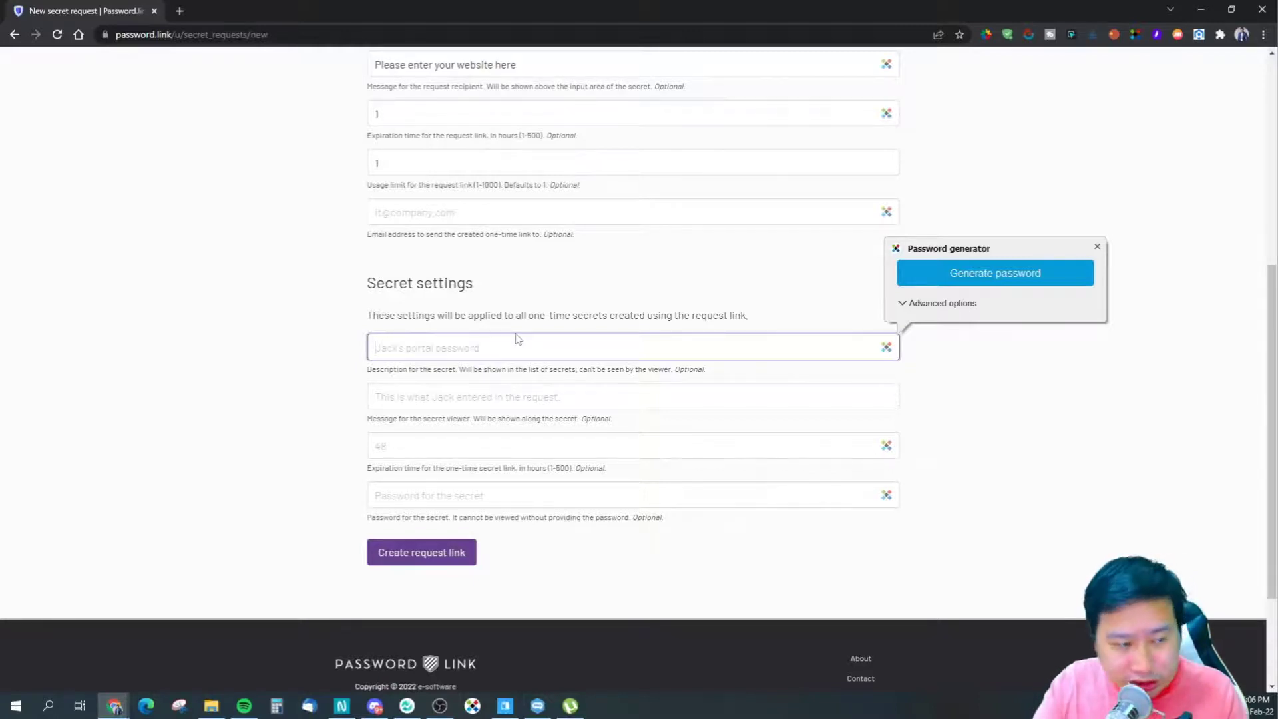
pyautogui.click(493, 309)
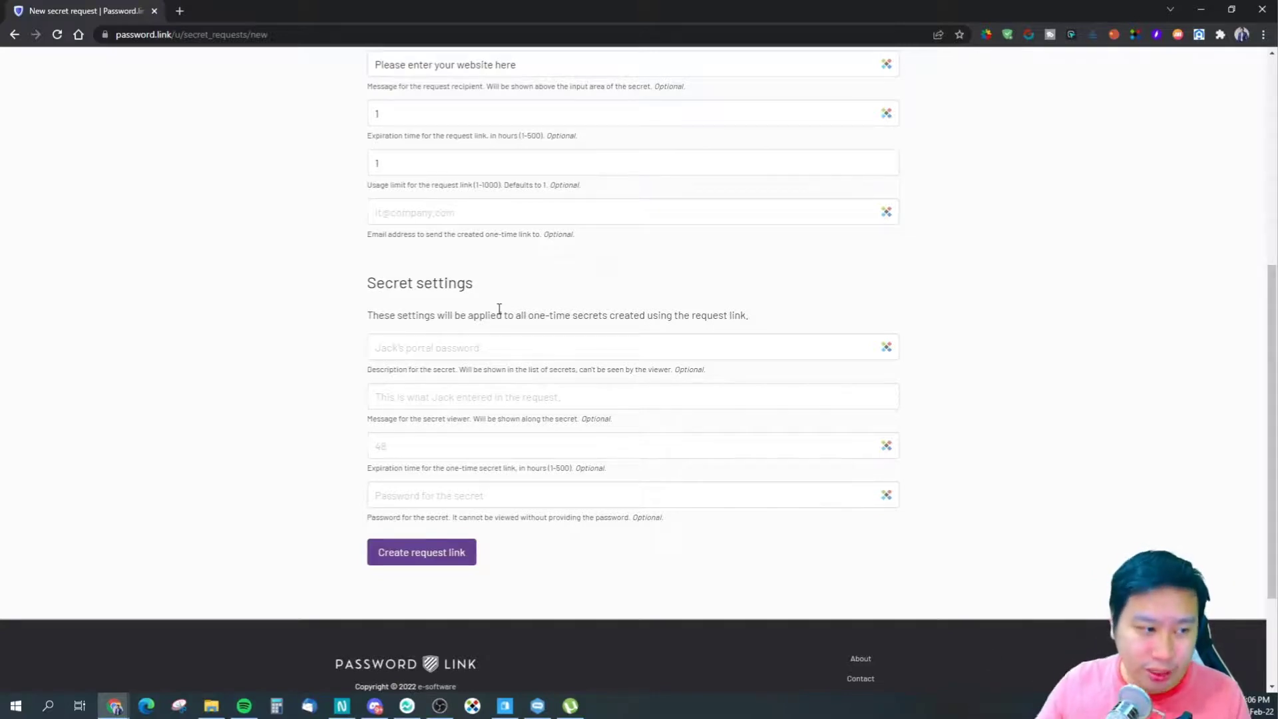
pyautogui.scroll(5, 527, 328)
pyautogui.scroll(-4, 517, 382)
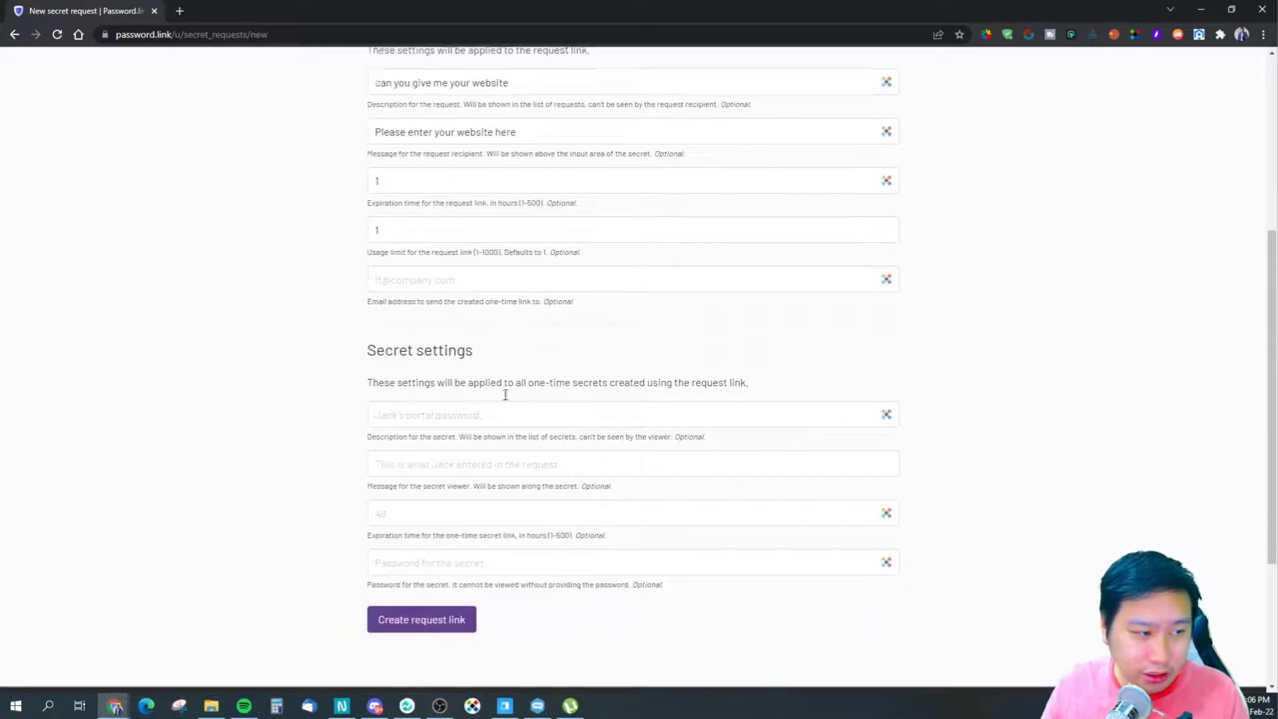
pyautogui.click(467, 414)
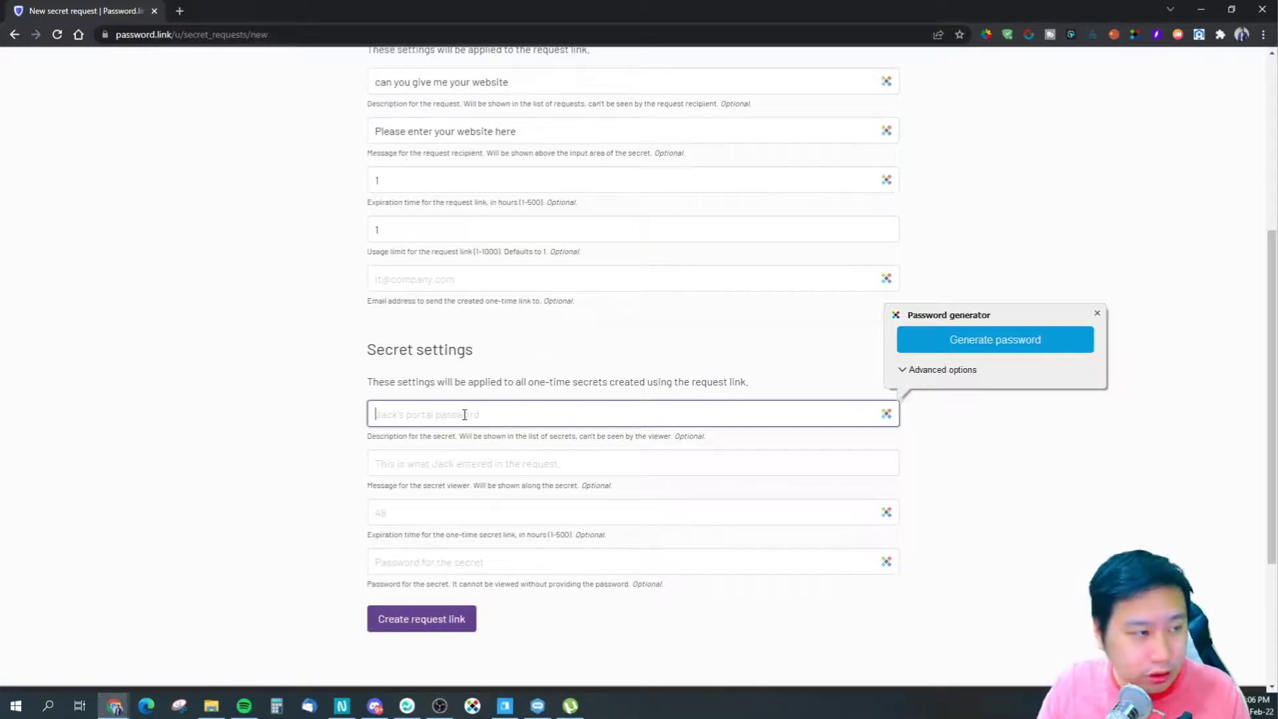
# - Give the secret a website description naming the requester and a viewer message ending 'shared with you.'
pyautogui.scroll(3, 464, 415)
pyautogui.scroll(-2, 466, 416)
pyautogui.write("Henry's")
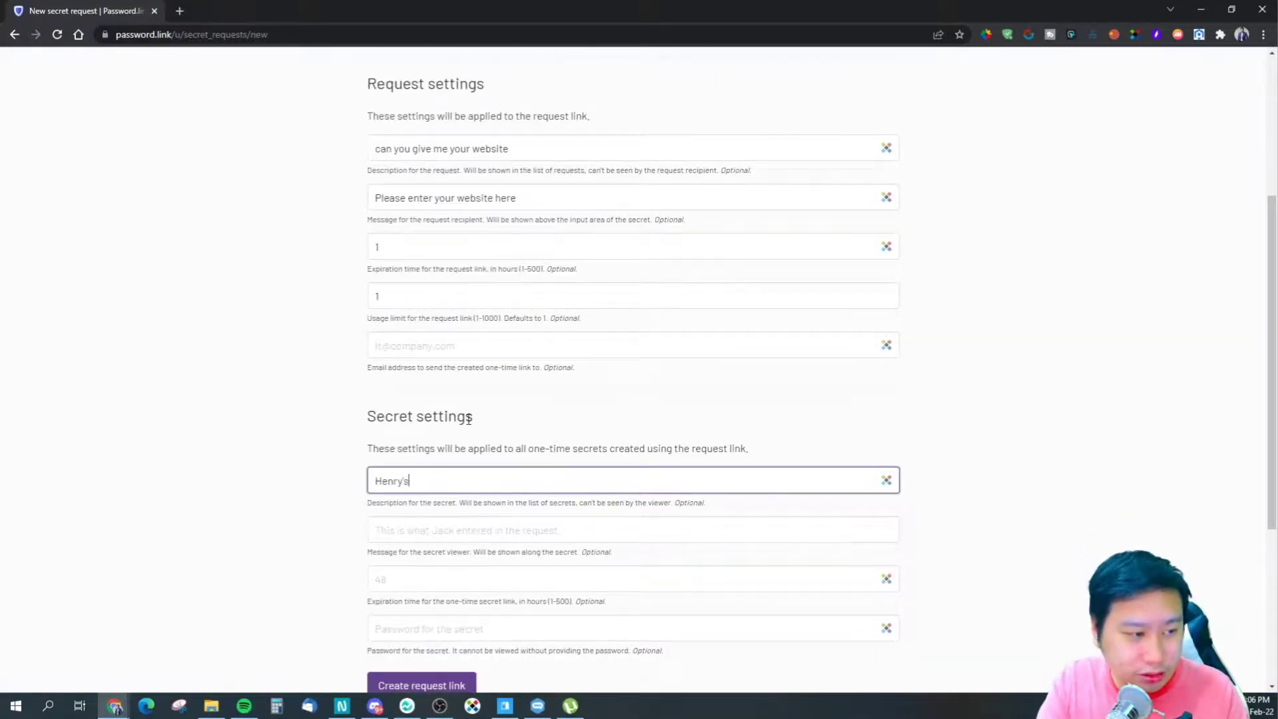
pyautogui.write(' Website')
pyautogui.press('Tab')
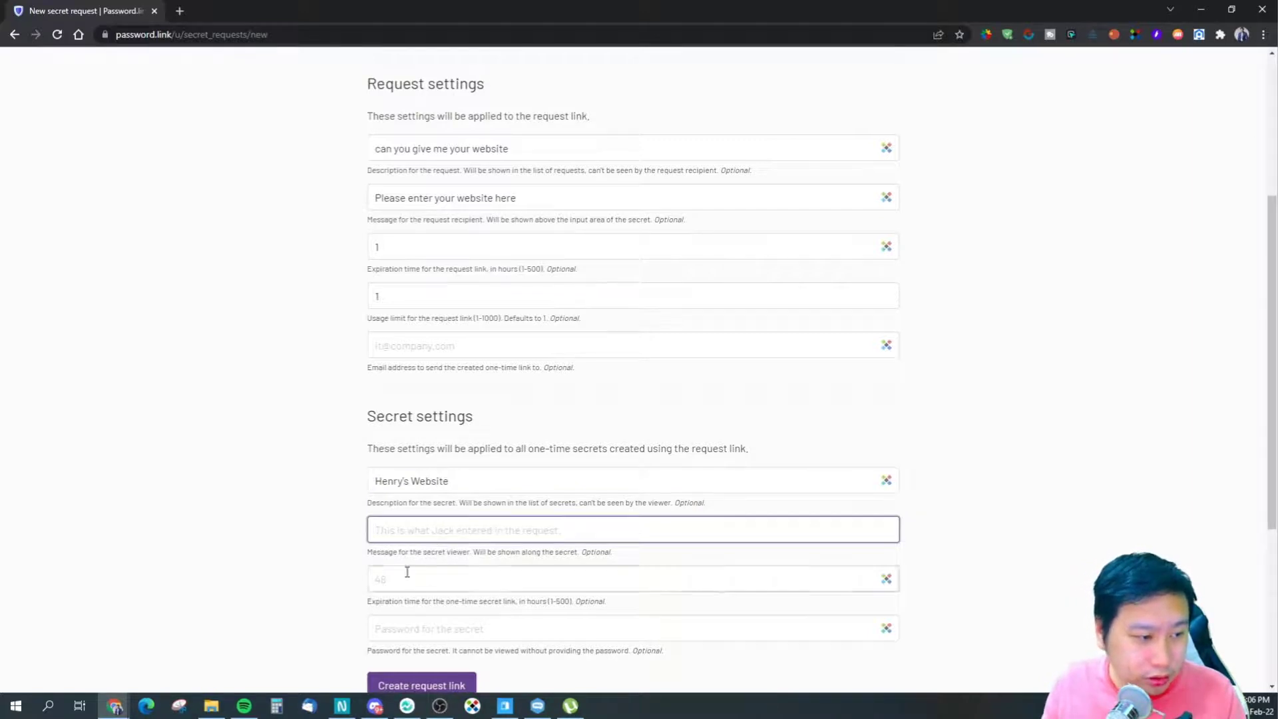
pyautogui.moveTo(399, 552); pyautogui.dragTo(595, 552)
pyautogui.click(474, 552)
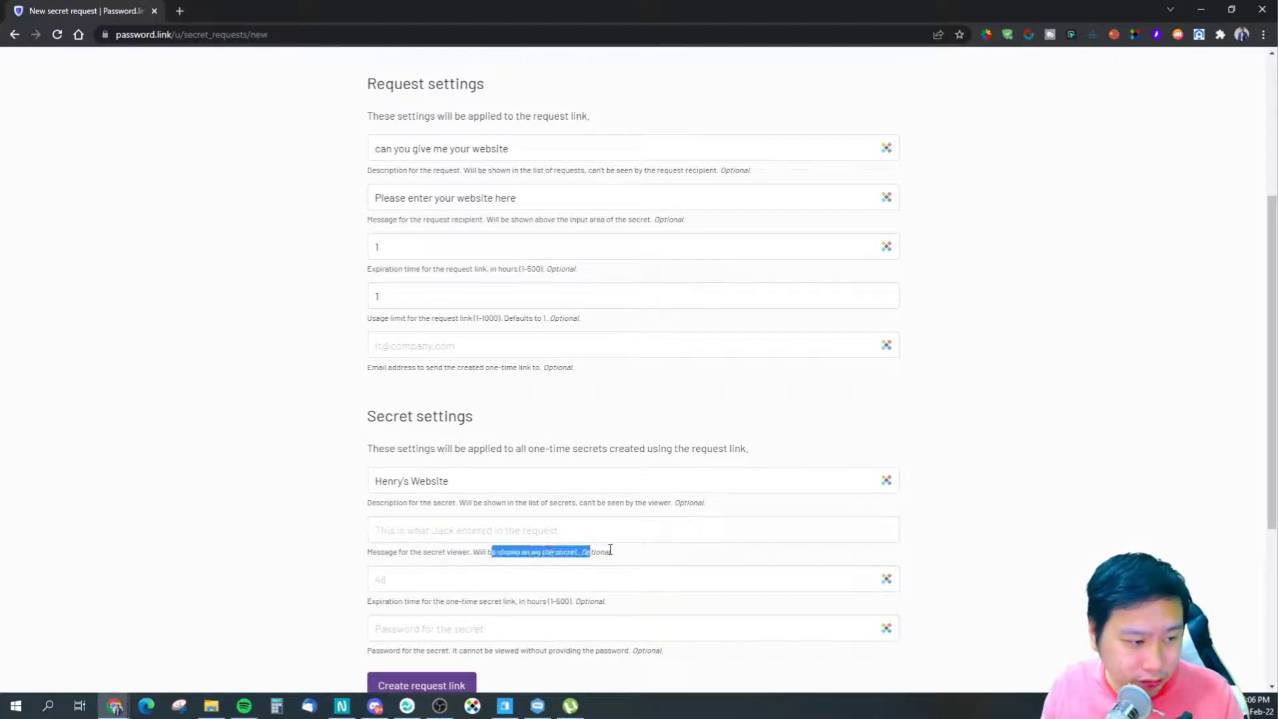
pyautogui.click(561, 554)
pyautogui.moveTo(441, 551); pyautogui.dragTo(466, 552)
pyautogui.click(476, 530)
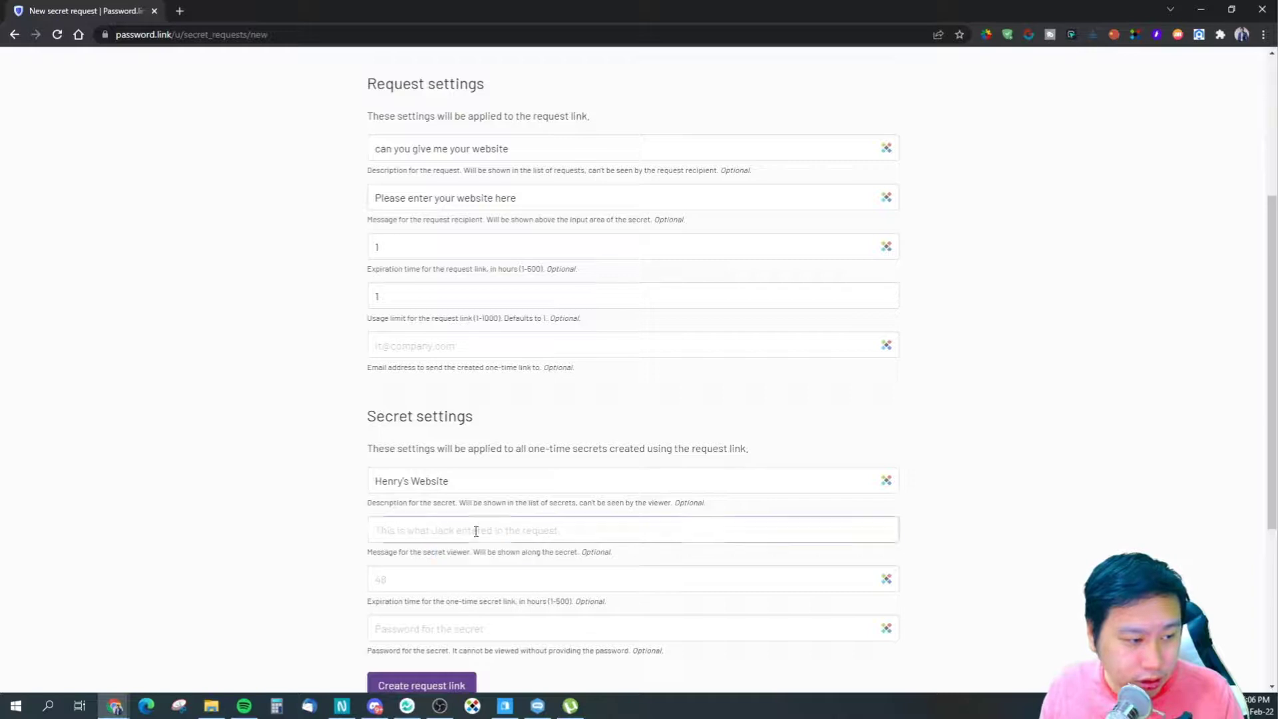
pyautogui.write('This is')
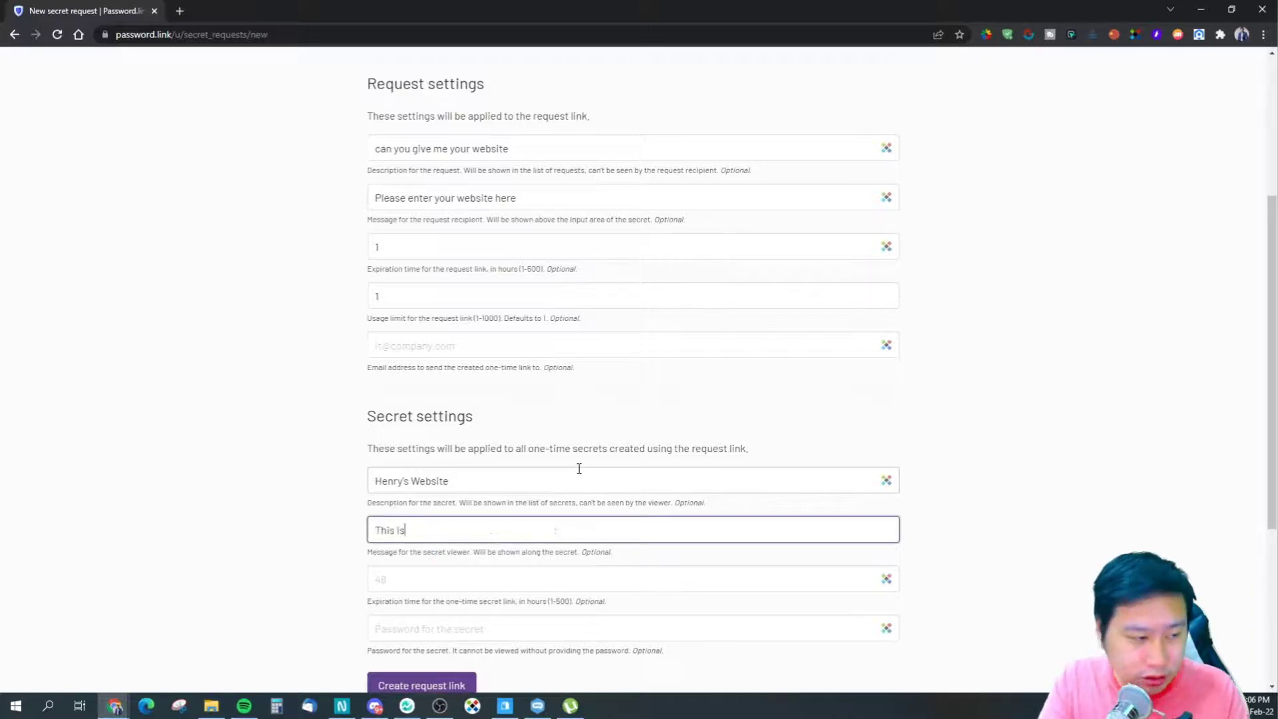
pyautogui.write(' what He')
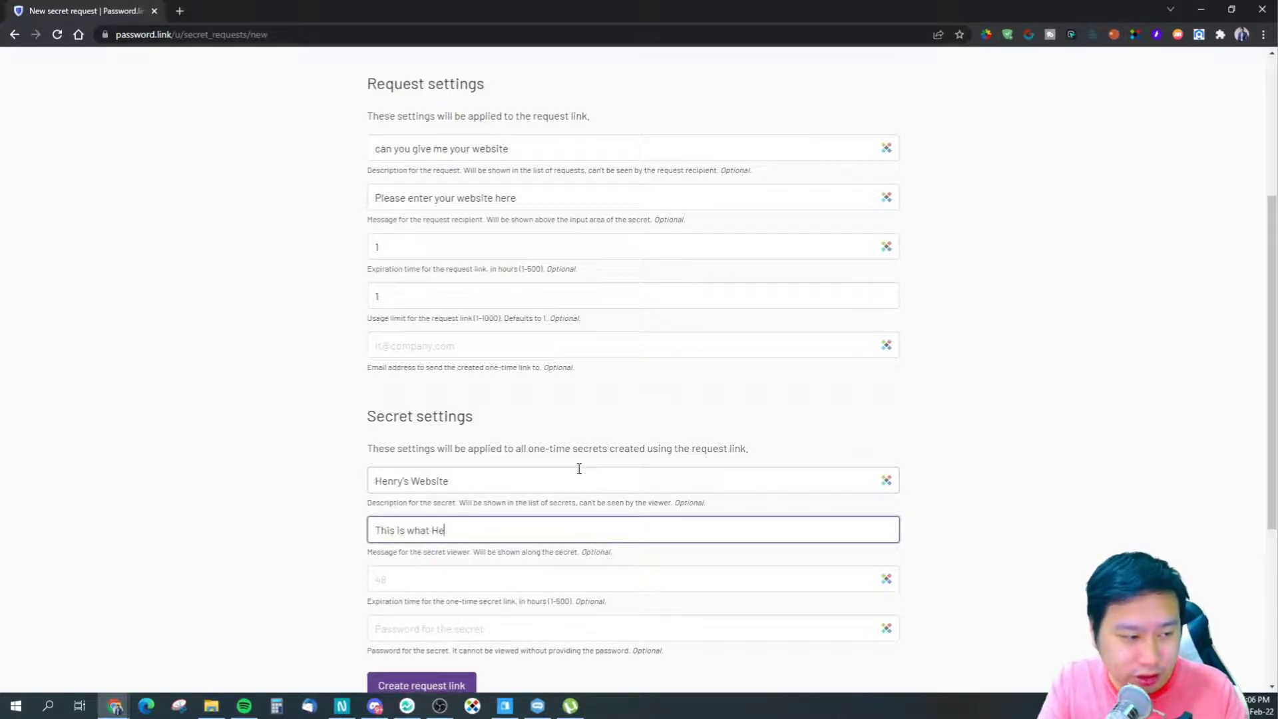
pyautogui.write('nry entered')
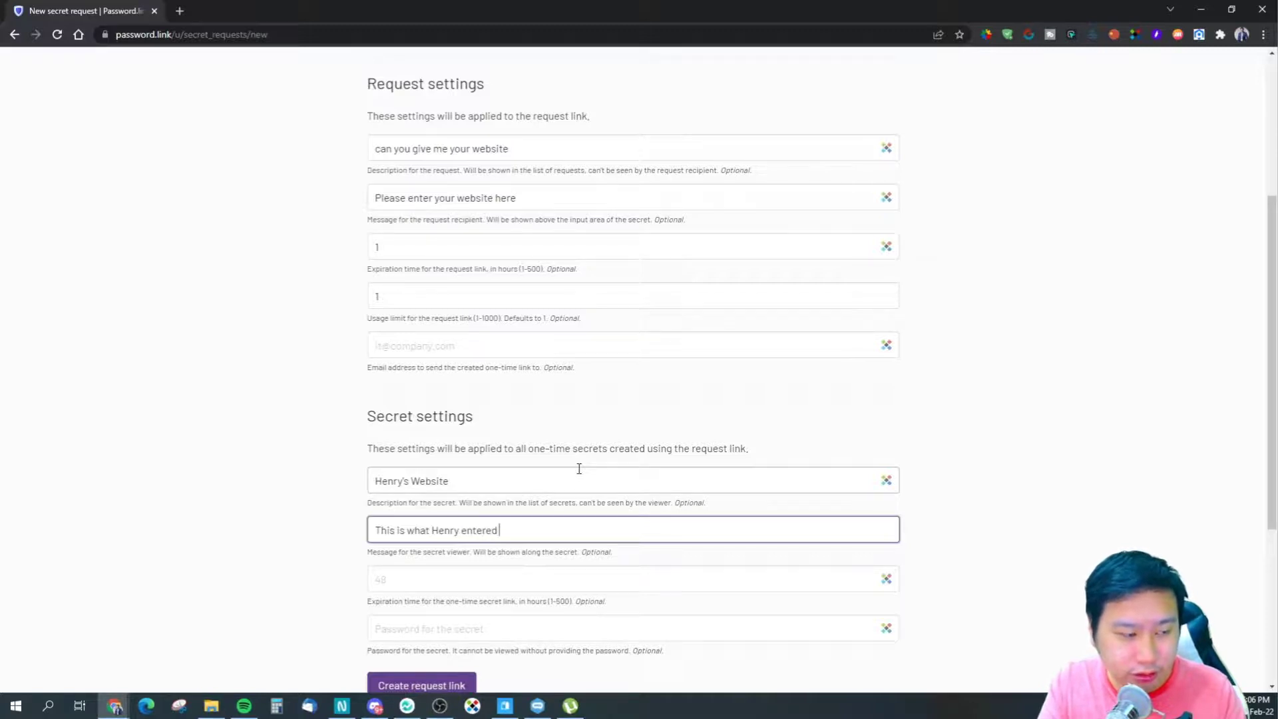
pyautogui.press('BackSpace')
pyautogui.press('BackSpace')
pyautogui.press('BackSpace')
pyautogui.press('BackSpace')
pyautogui.press('BackSpace')
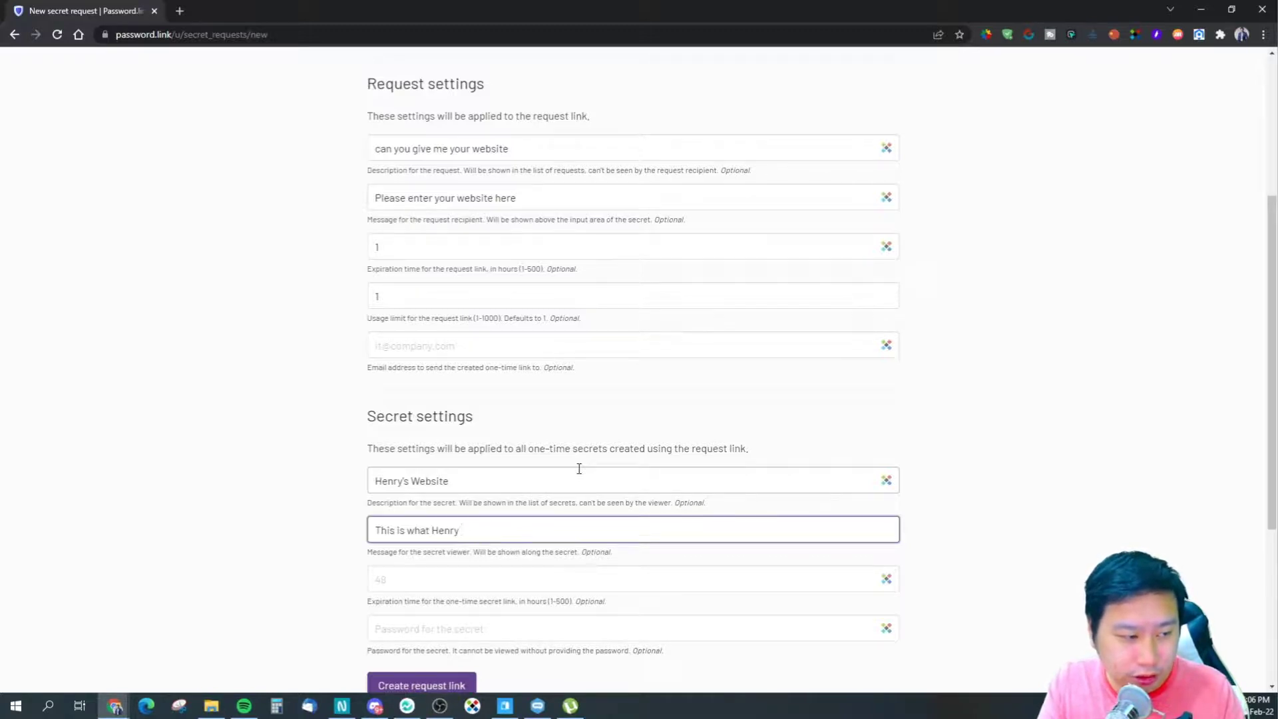
pyautogui.write('shared')
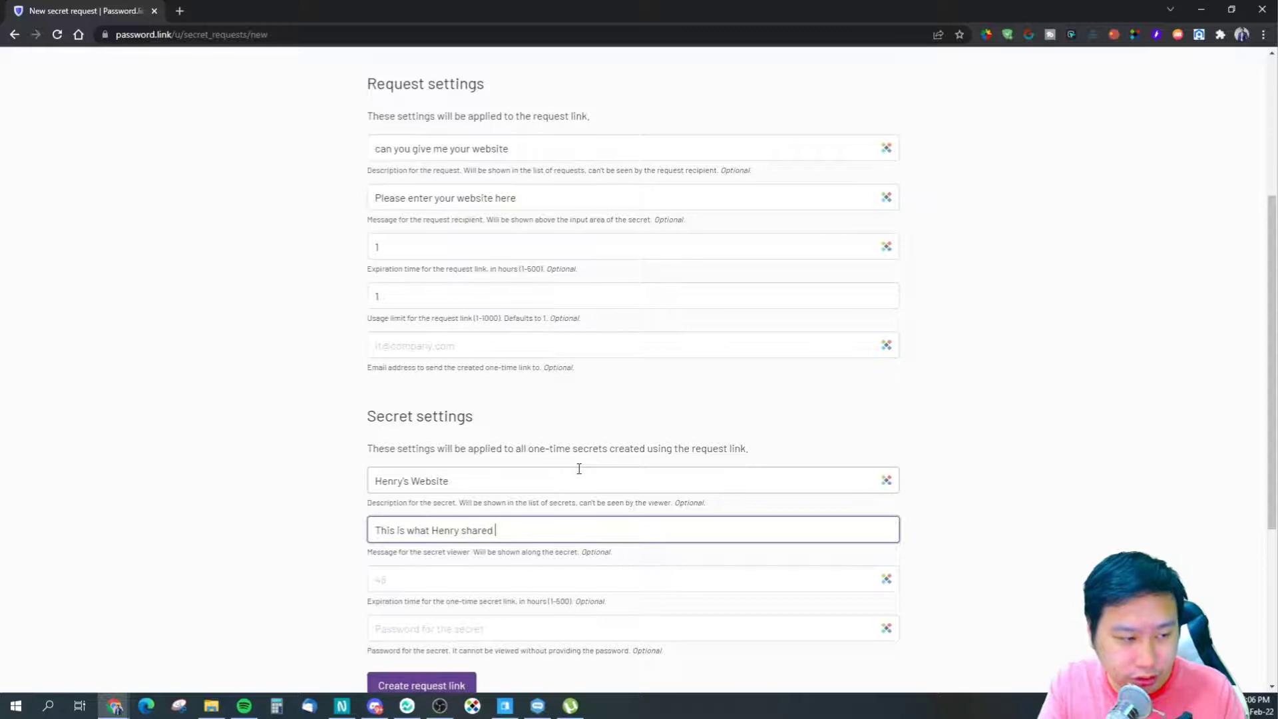
pyautogui.write(' with yo')
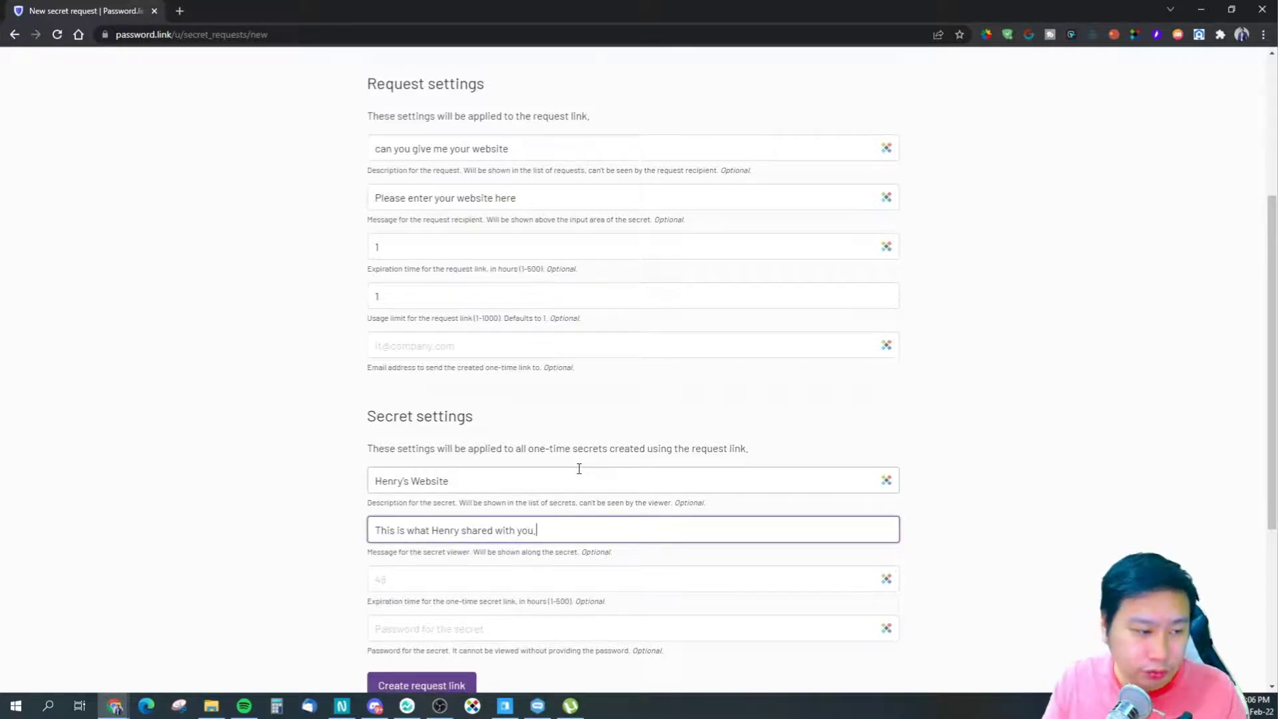
pyautogui.write('u.')
# - Set a 1-hour expiry and a secret password, then create the request link
pyautogui.scroll(-2, 573, 474)
pyautogui.press('Tab')
pyautogui.write('1')
pyautogui.click(559, 494)
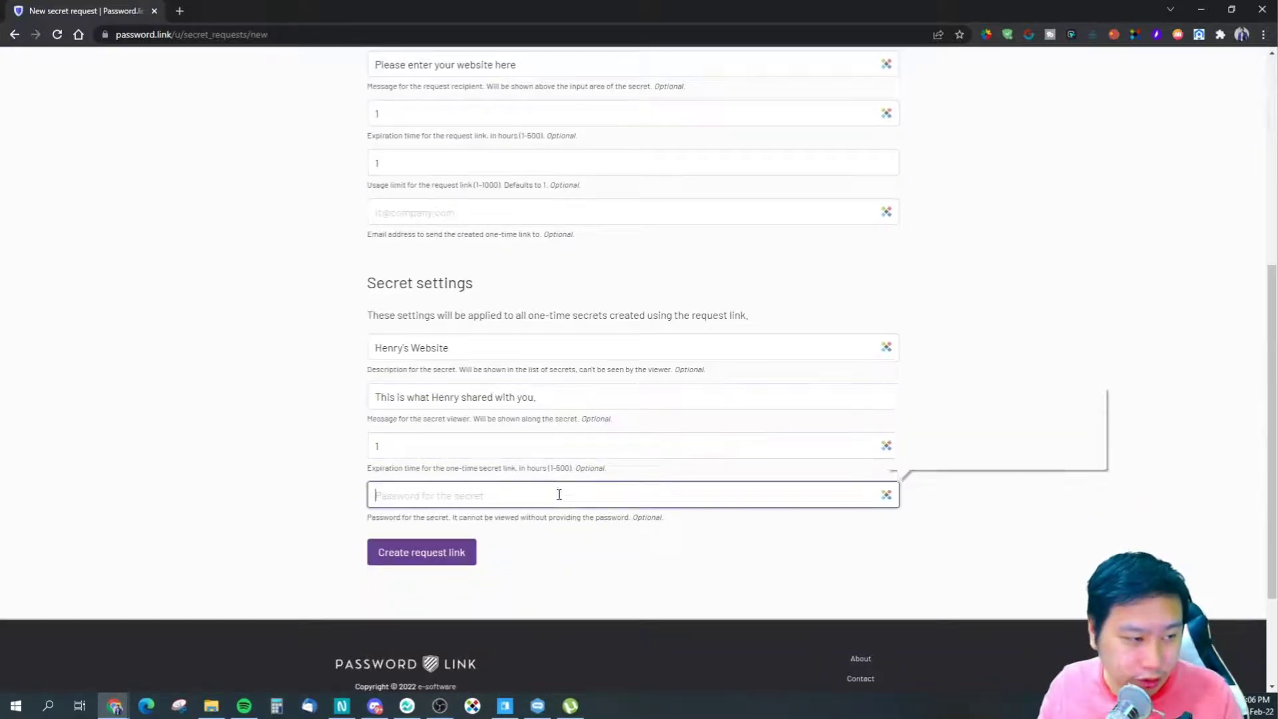
pyautogui.write('testtest123')
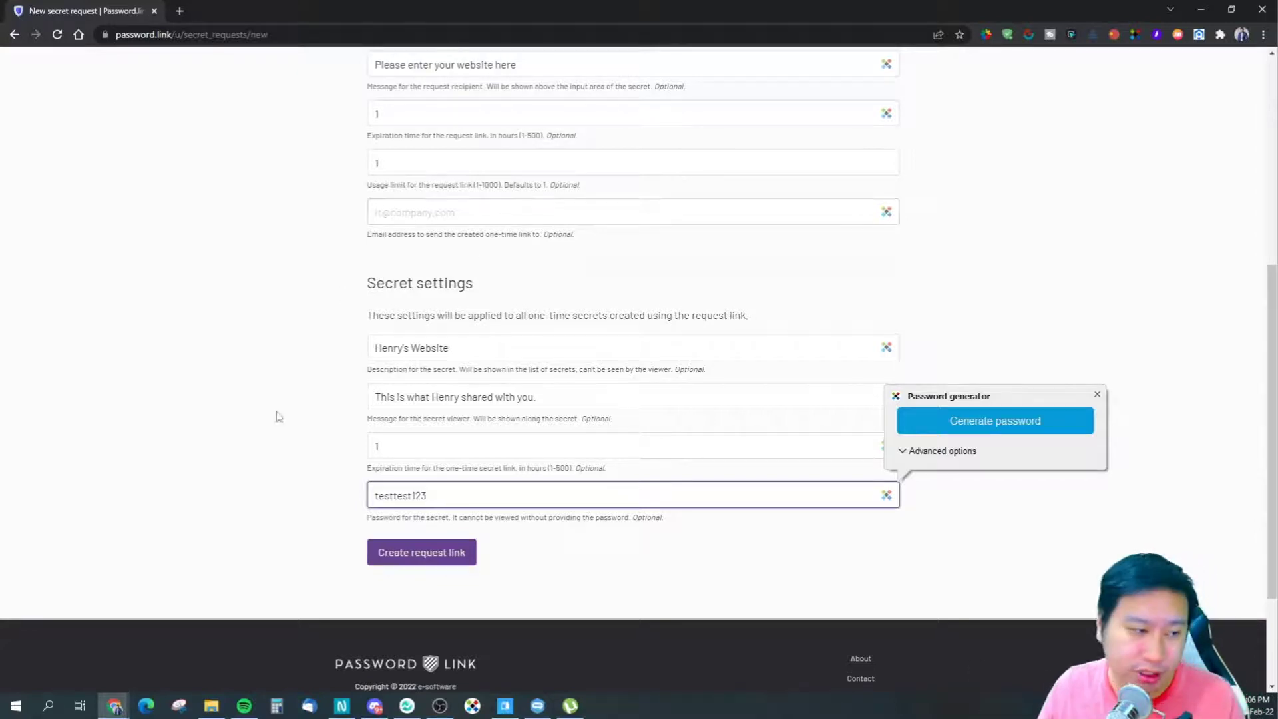
pyautogui.click(565, 556)
pyautogui.scroll(6, 565, 557)
pyautogui.scroll(-6, 526, 565)
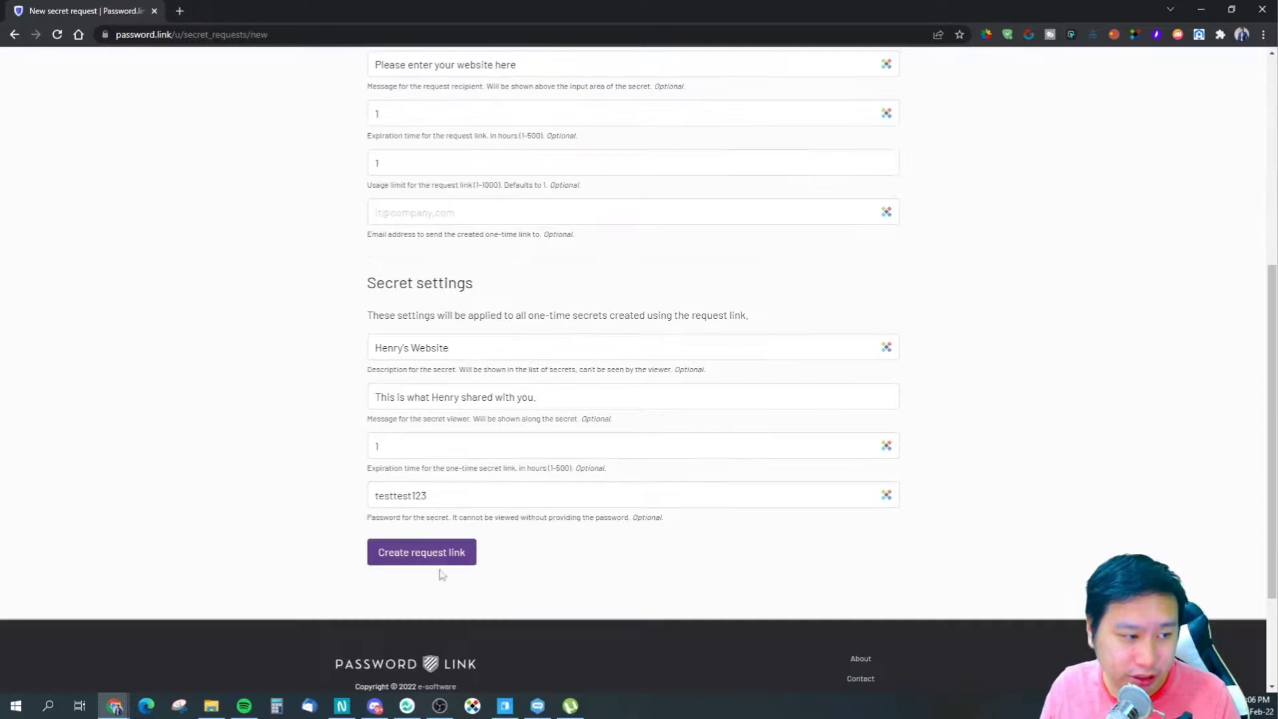
pyautogui.click(440, 558)
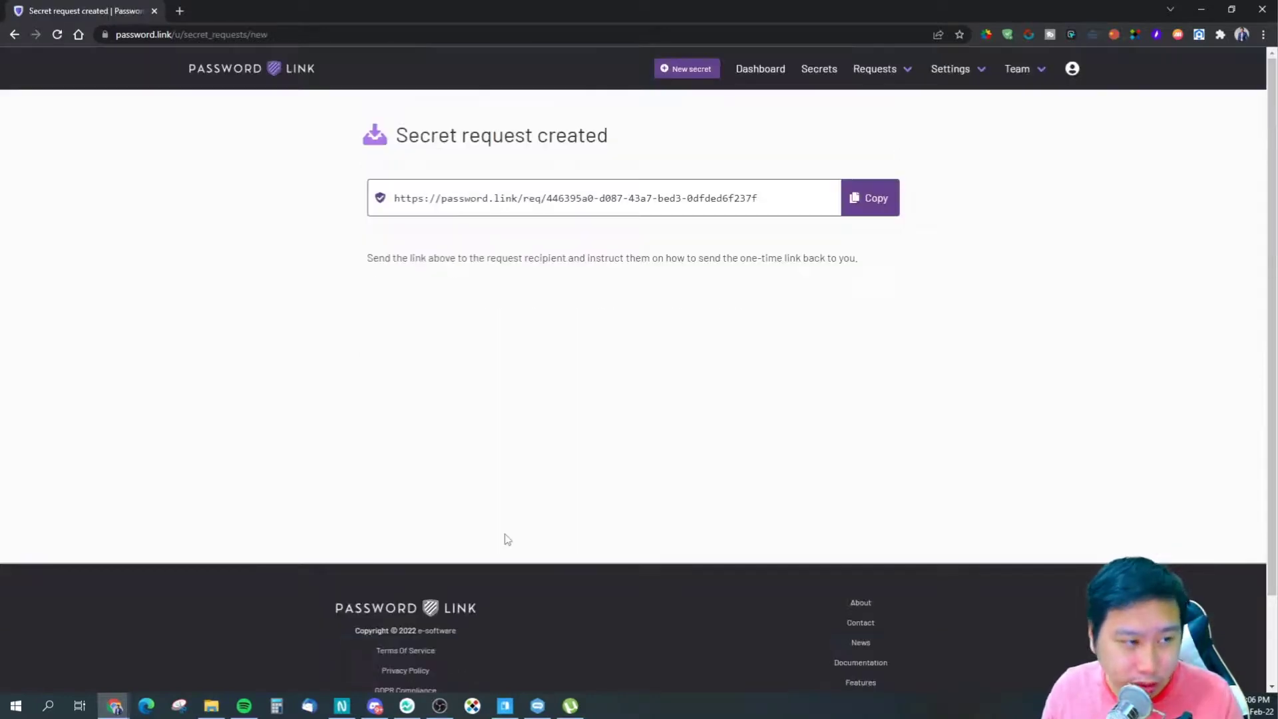
# - Open the copied secret request link in a new incognito window
pyautogui.click(885, 211)
pyautogui.click(1263, 35)
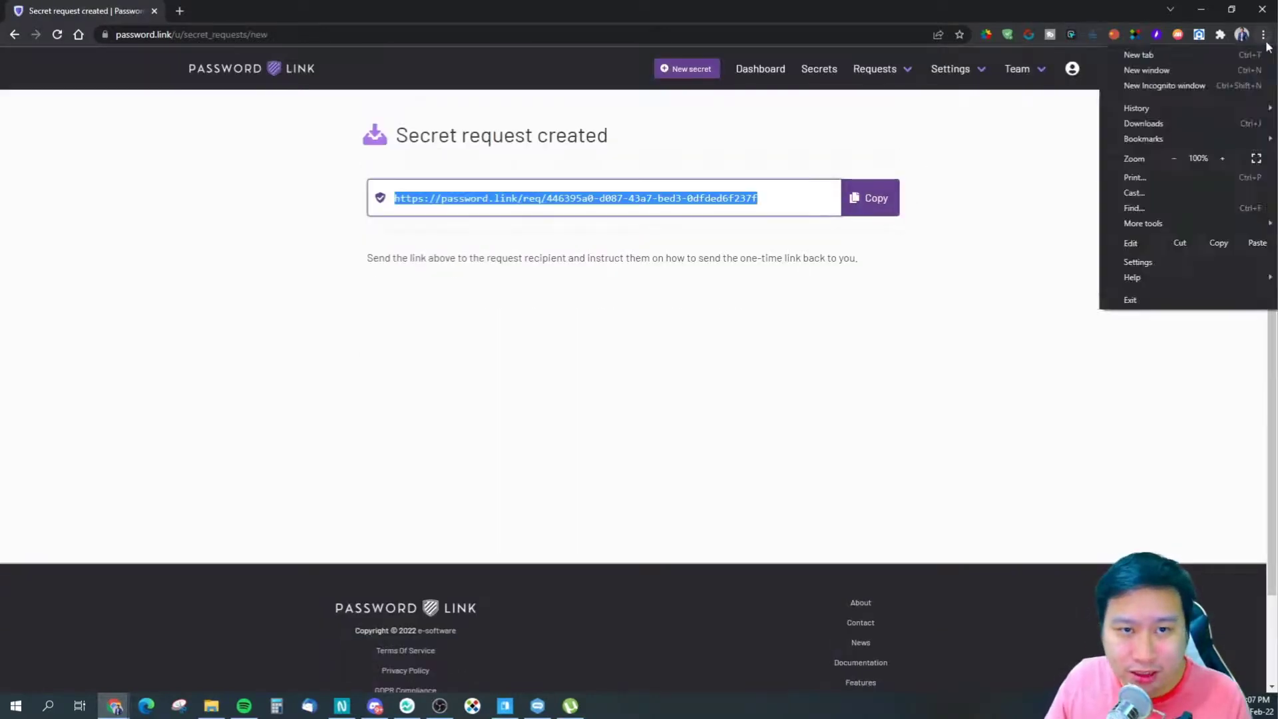
pyautogui.click(1196, 86)
pyautogui.hotkey('ctrl', 'v')
pyautogui.press('Return')
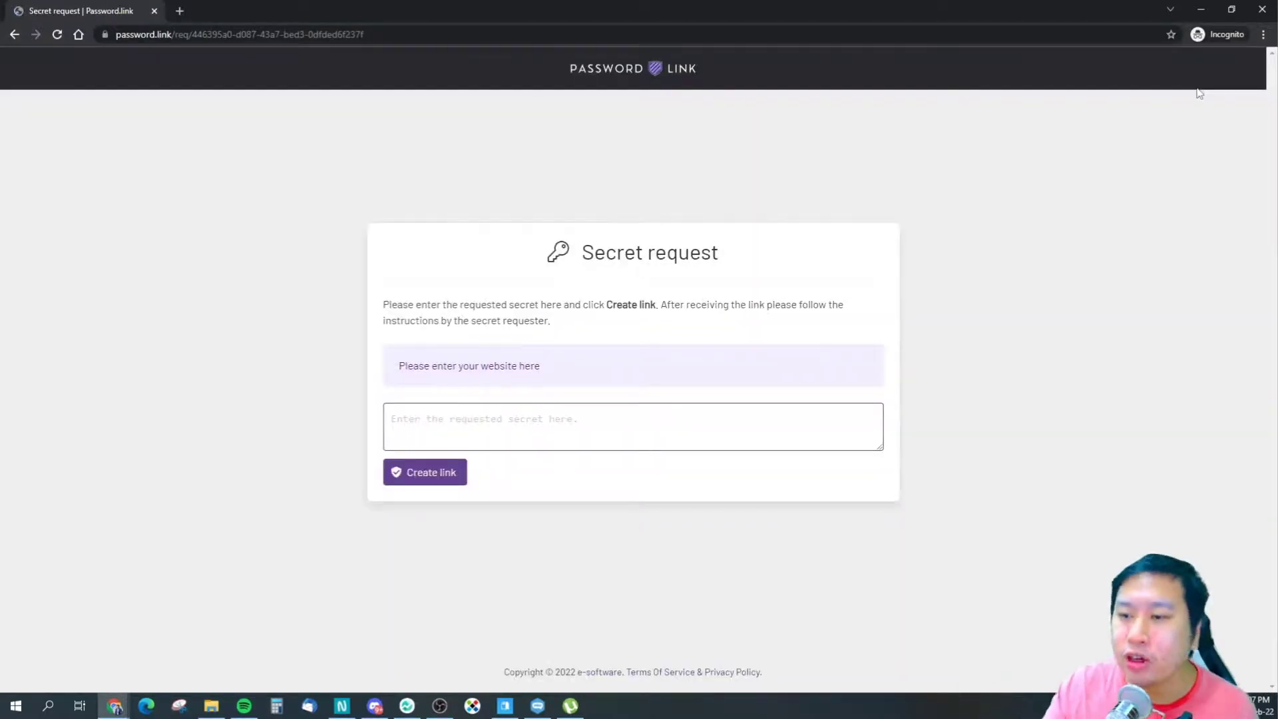
pyautogui.click(573, 420)
pyautogui.write('https://decisivemarketer.com')
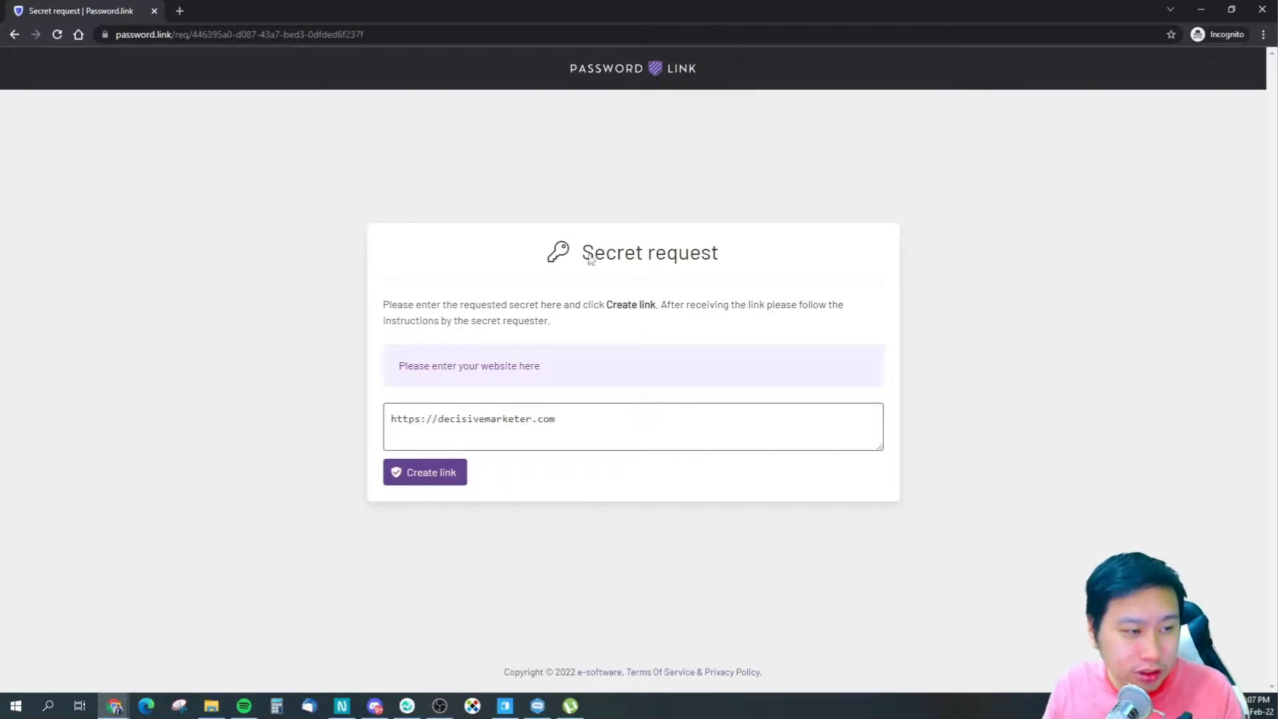
pyautogui.moveTo(413, 366); pyautogui.dragTo(458, 366)
pyautogui.click(560, 368)
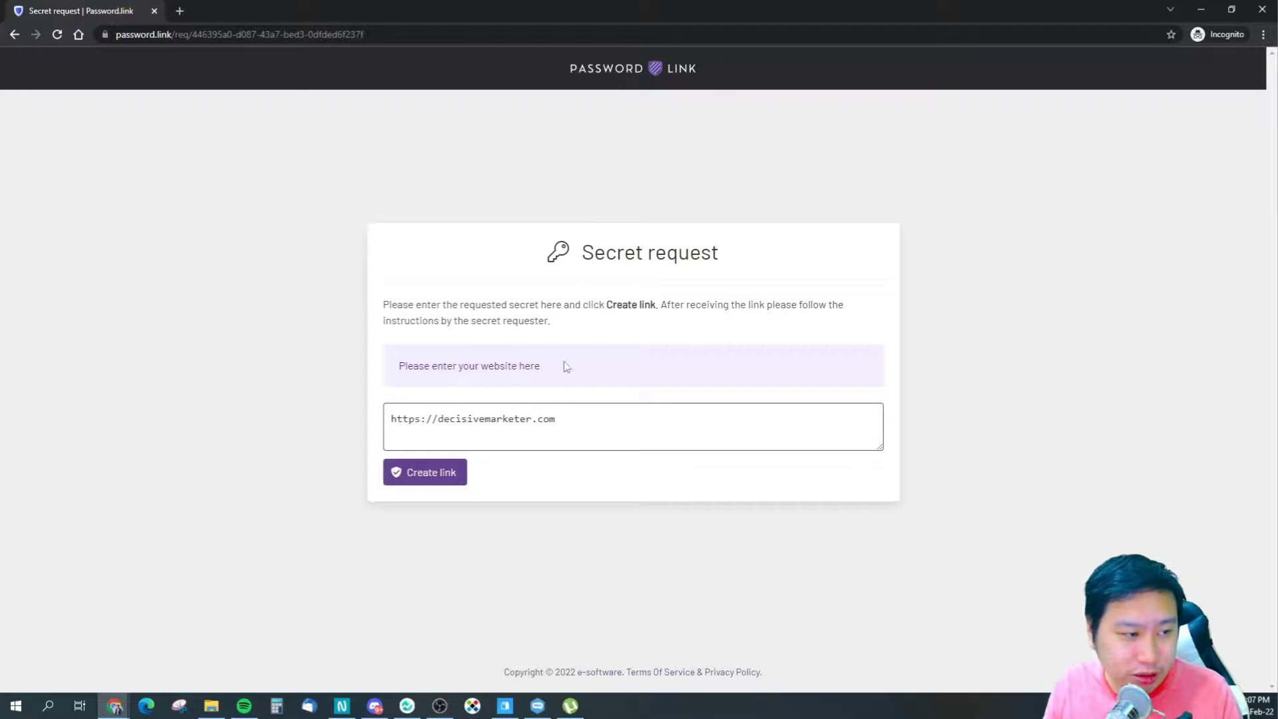
pyautogui.click(430, 474)
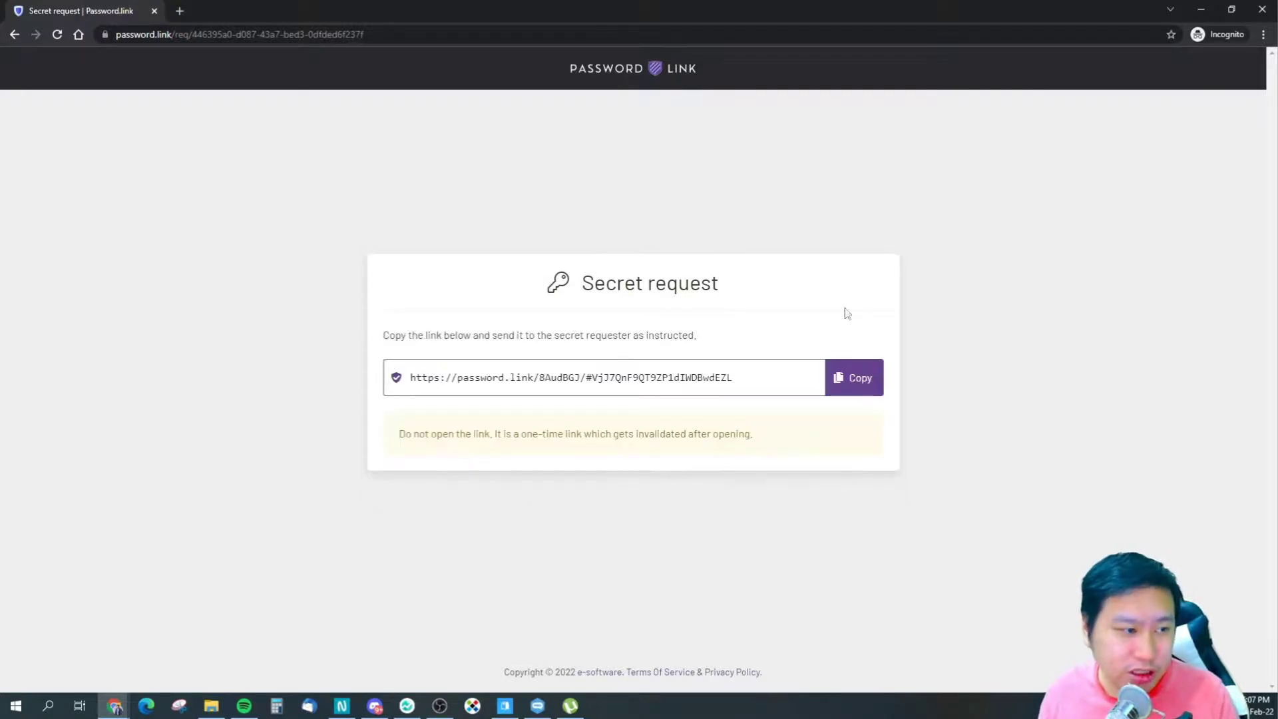
pyautogui.click(859, 378)
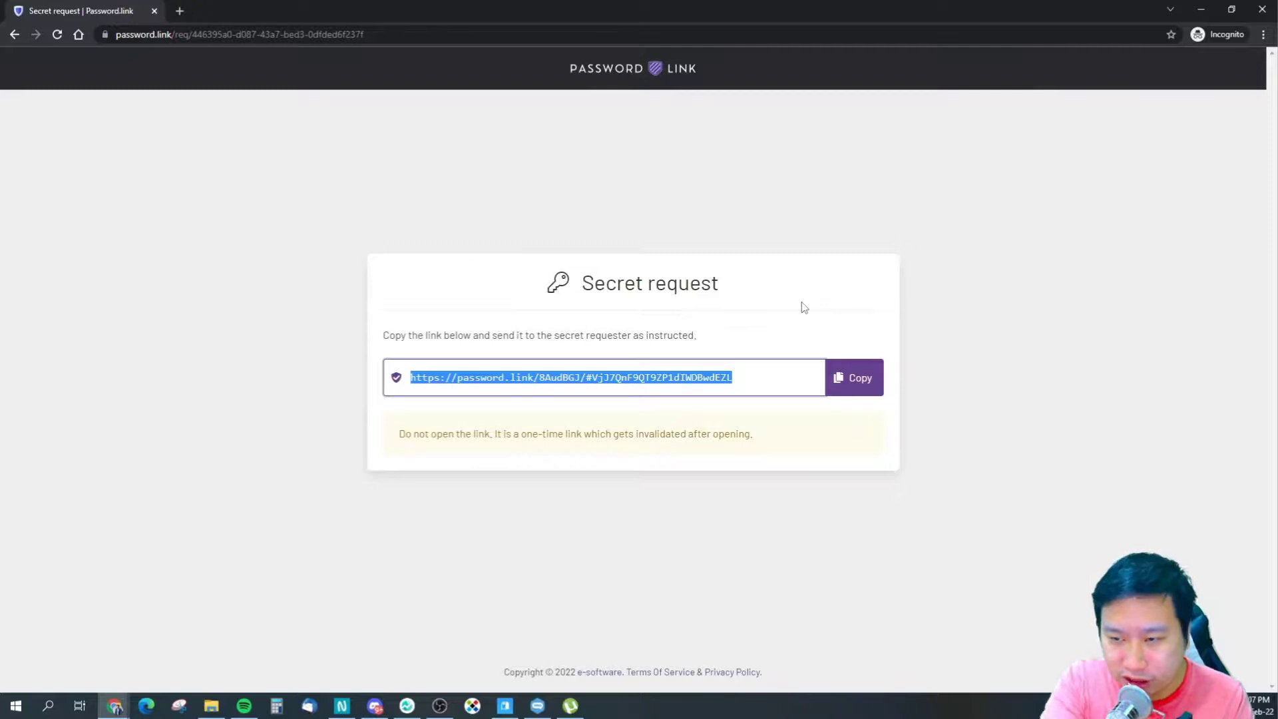
pyautogui.click(1261, 10)
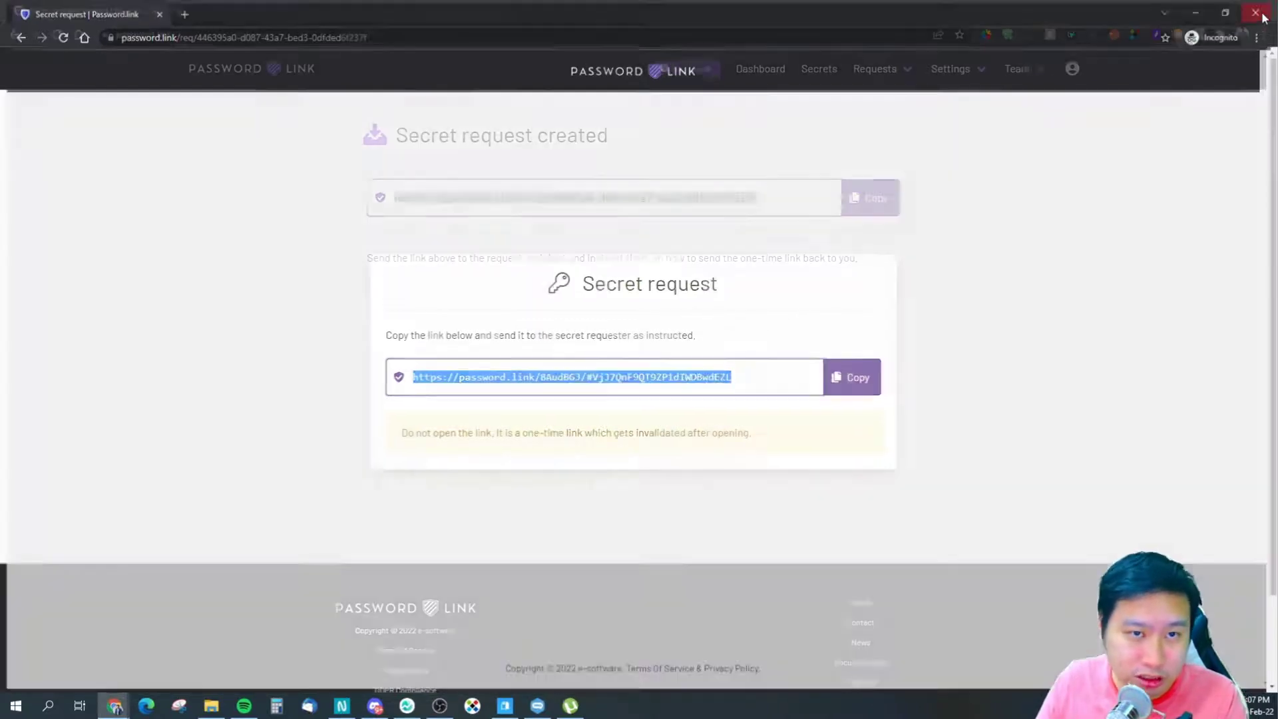
pyautogui.click(1263, 34)
# - Load the shared one-time secret link in a new incognito window
pyautogui.click(1185, 85)
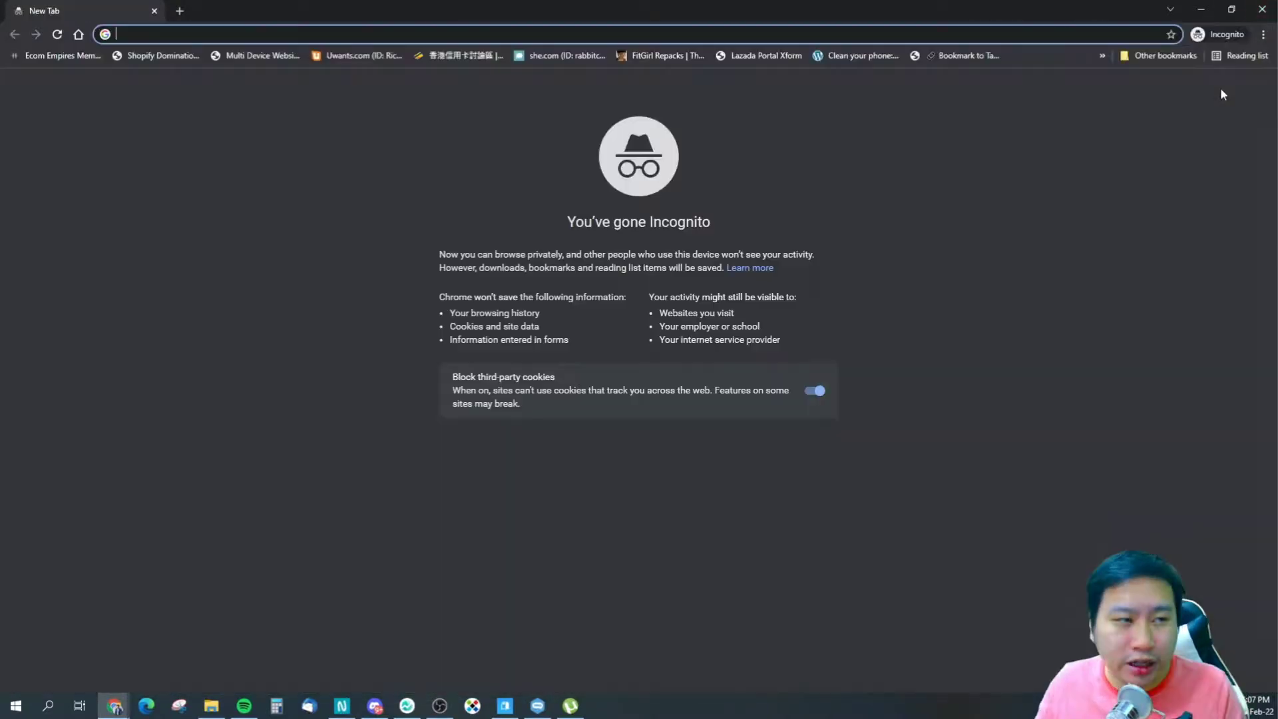
pyautogui.hotkey('ctrl', 'v')
pyautogui.press('Return')
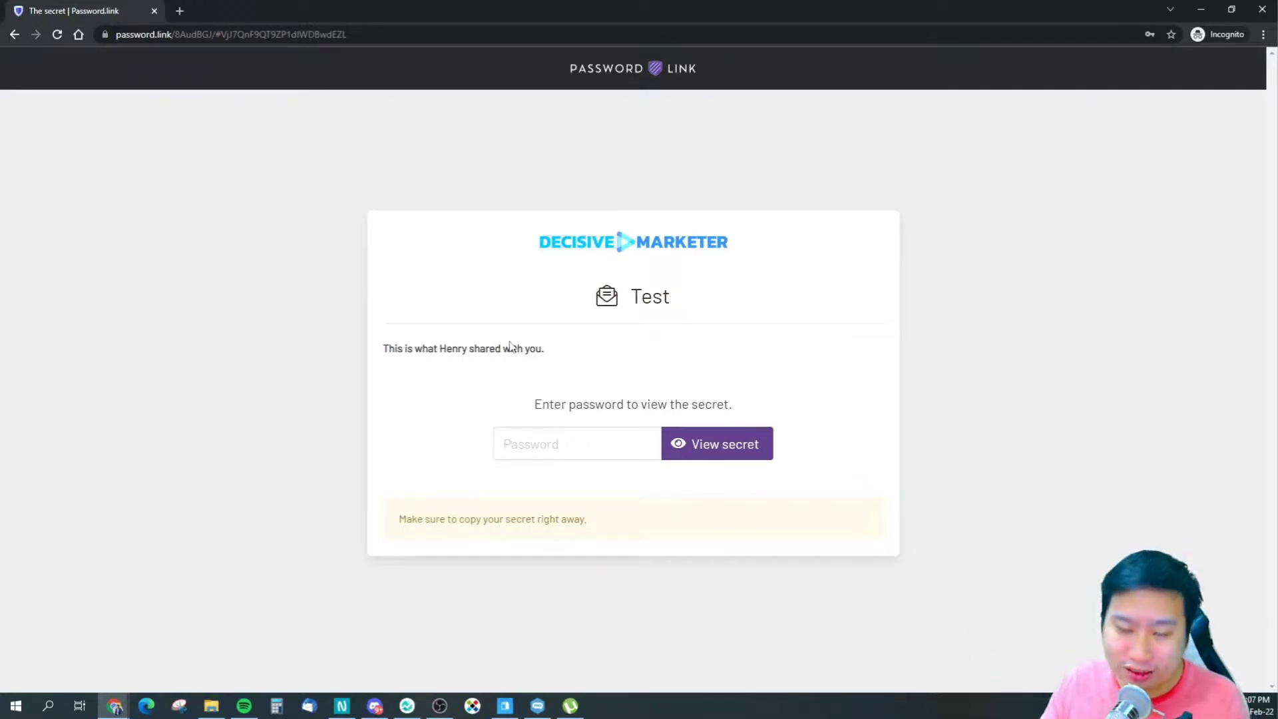
pyautogui.click(581, 431)
pyautogui.write('test')
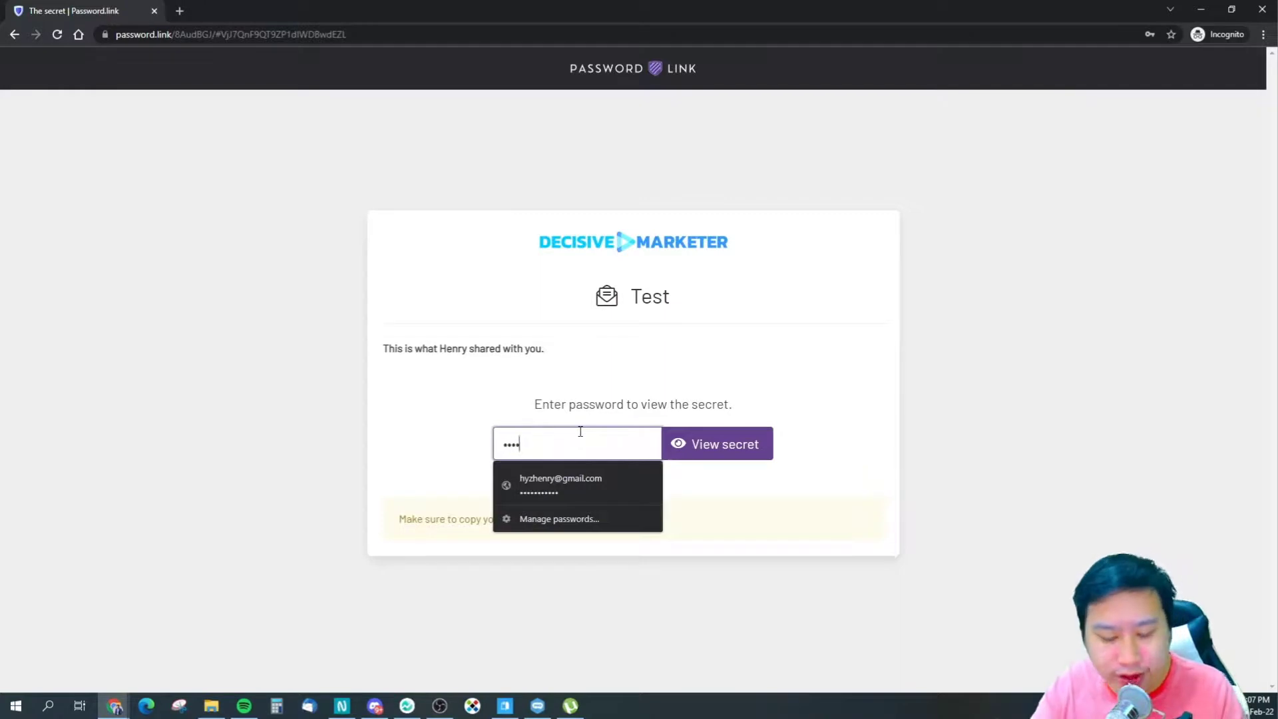
pyautogui.write('1234567')
pyautogui.click(749, 442)
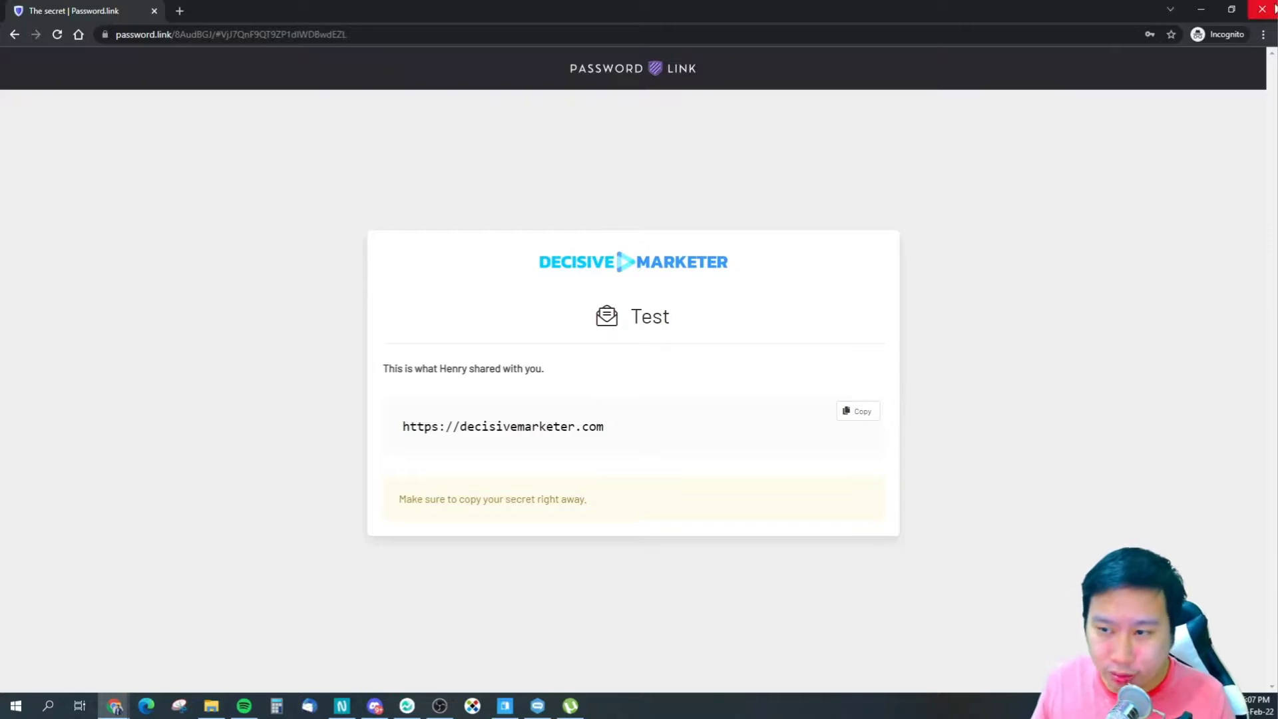
pyautogui.click(1262, 9)
pyautogui.click(951, 69)
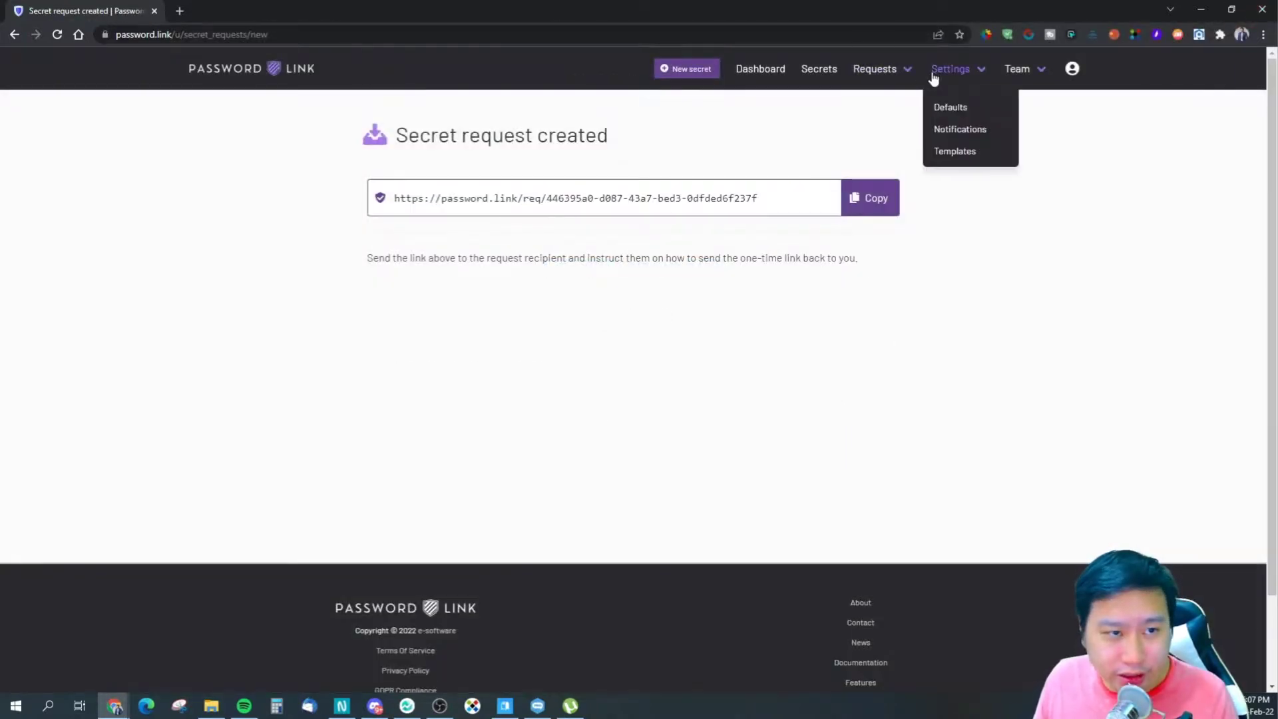
# - Browse the Email and Webhook notification settings, ending on the Slack notifications page
pyautogui.click(949, 128)
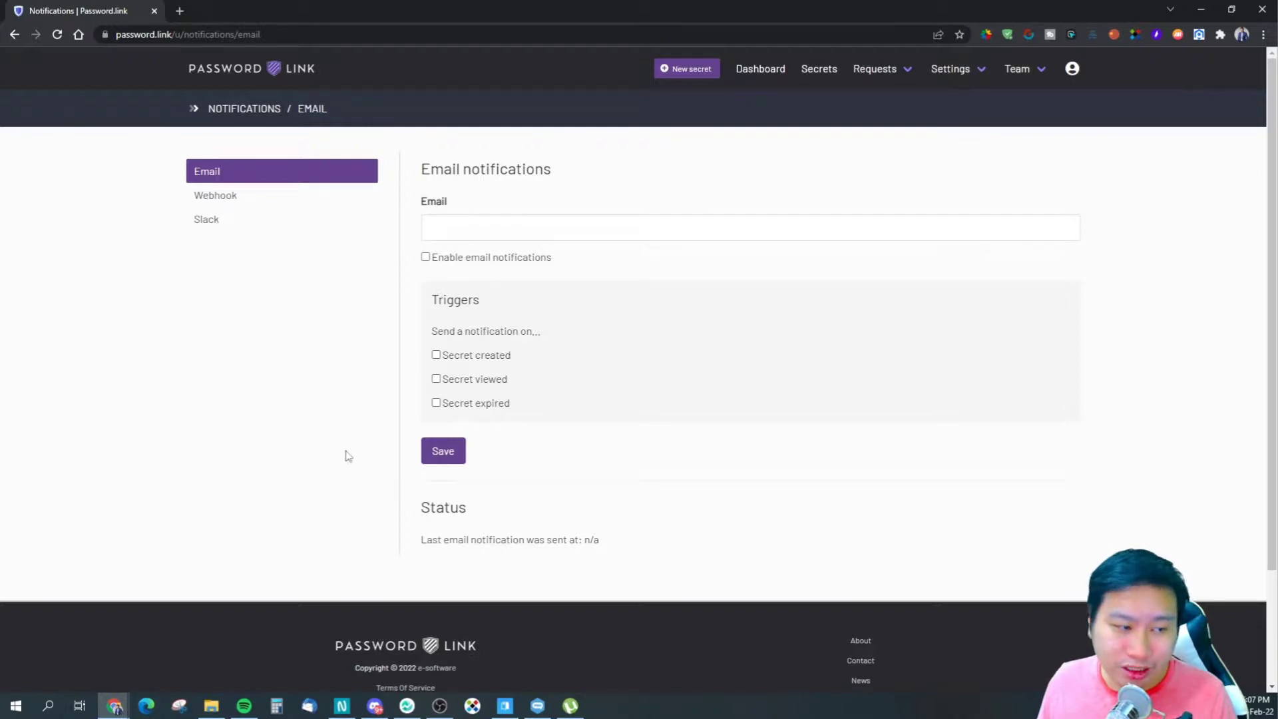
pyautogui.click(250, 200)
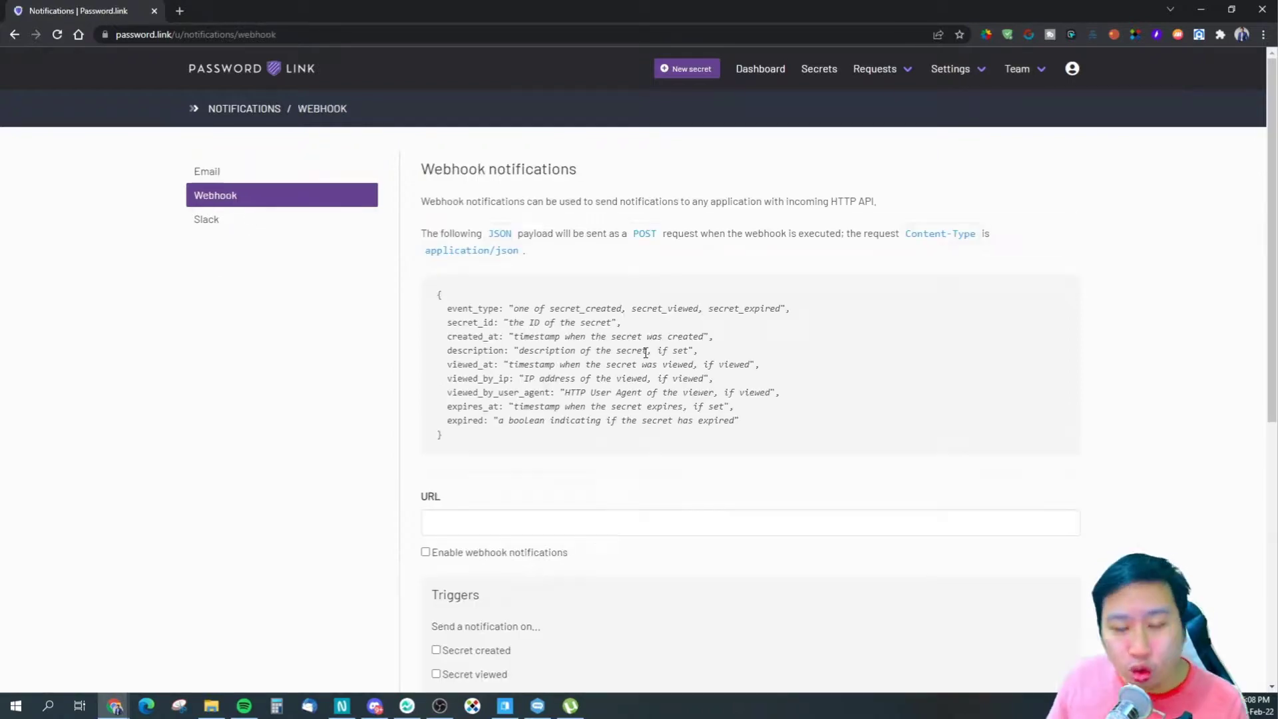
pyautogui.scroll(-4, 644, 353)
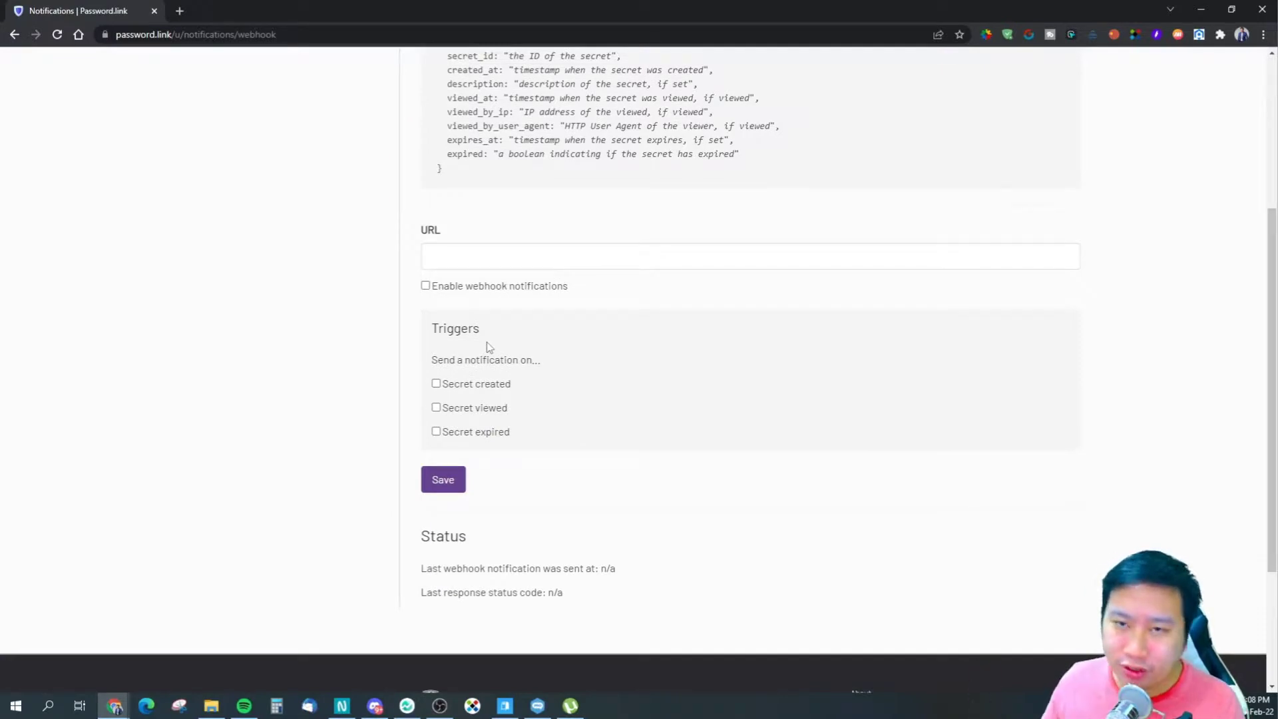
pyautogui.scroll(4, 489, 346)
pyautogui.scroll(-3, 493, 336)
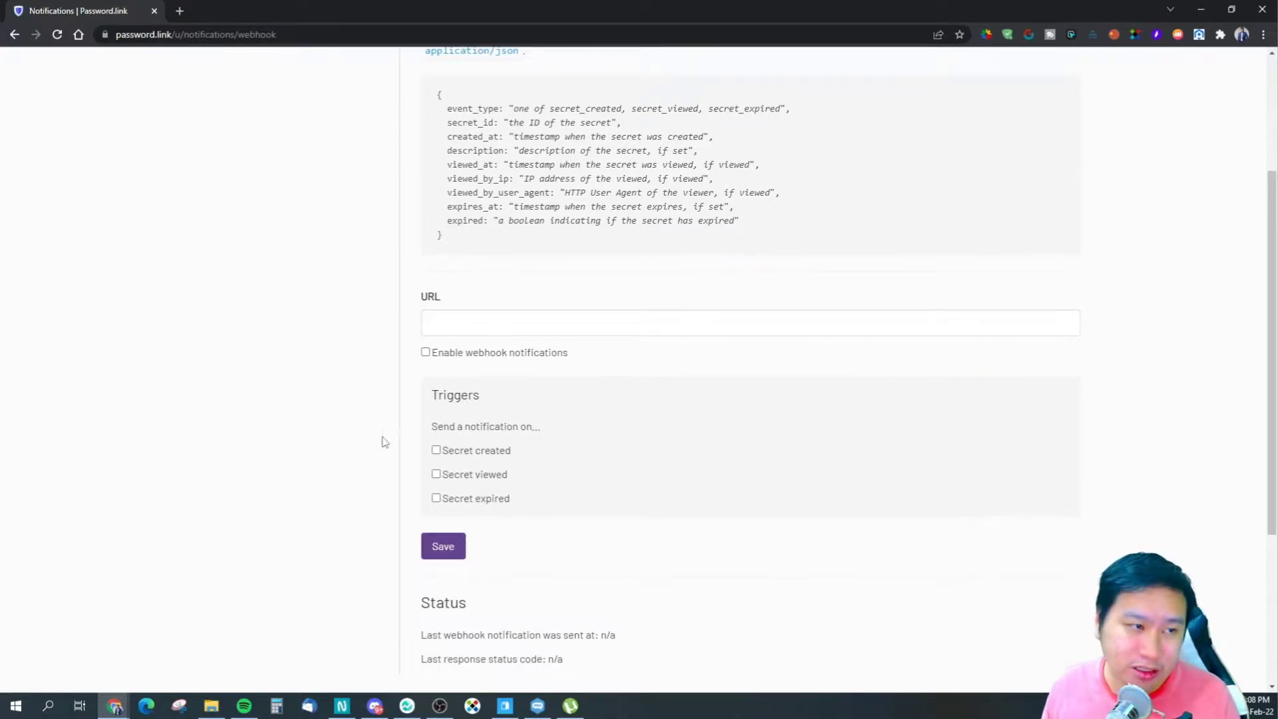
pyautogui.scroll(2, 346, 442)
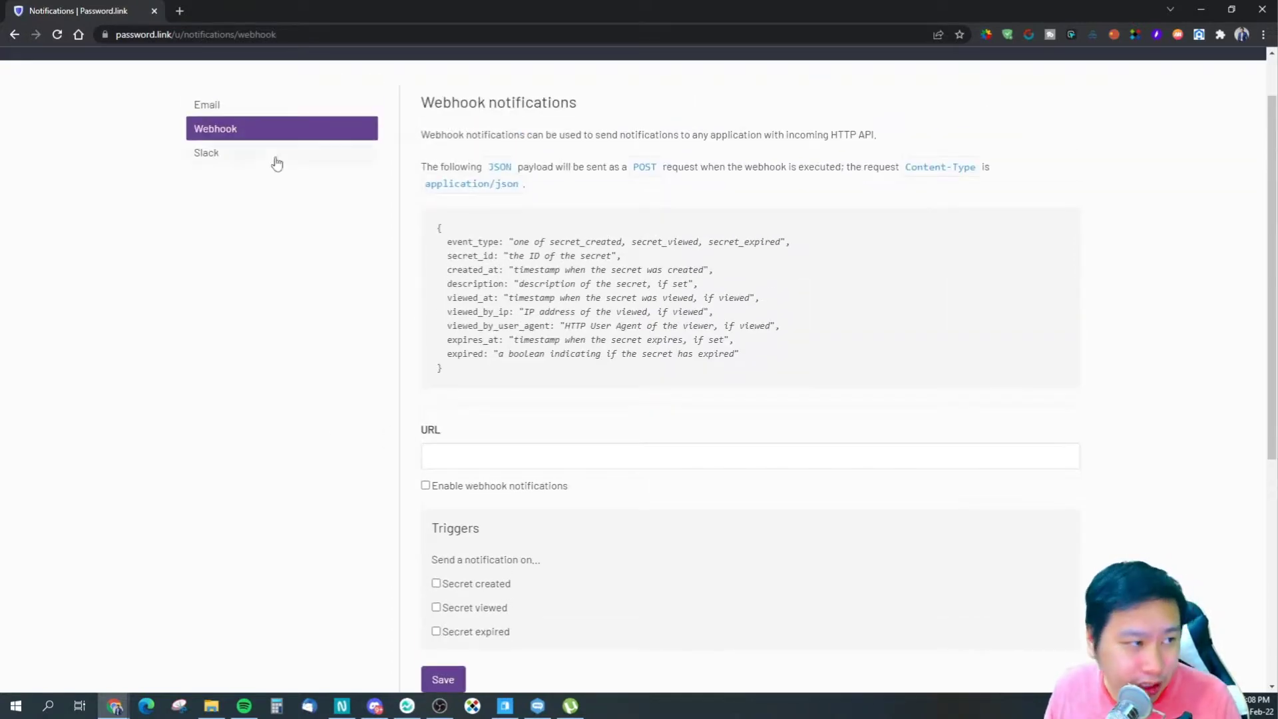
pyautogui.click(255, 160)
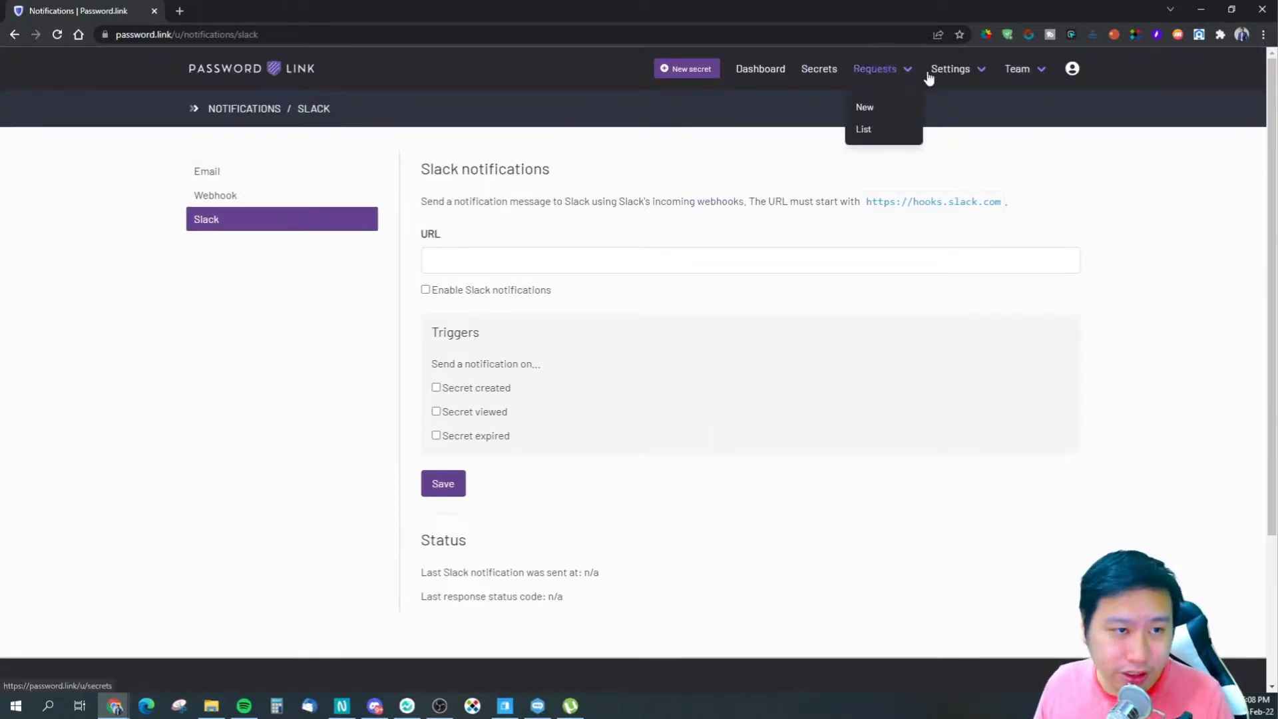
pyautogui.moveTo(951, 68)
pyautogui.click(941, 107)
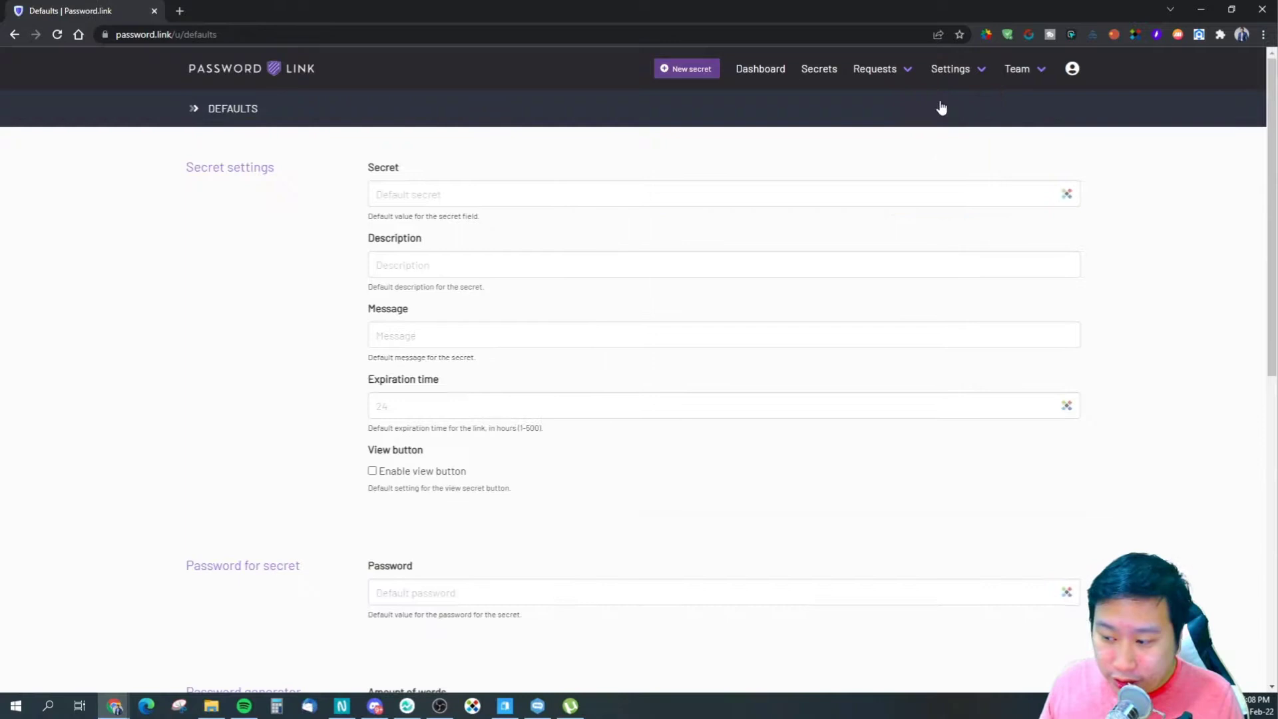
# - Scroll through the Defaults form to review the default secret and password generator fields
pyautogui.scroll(-2, 284, 377)
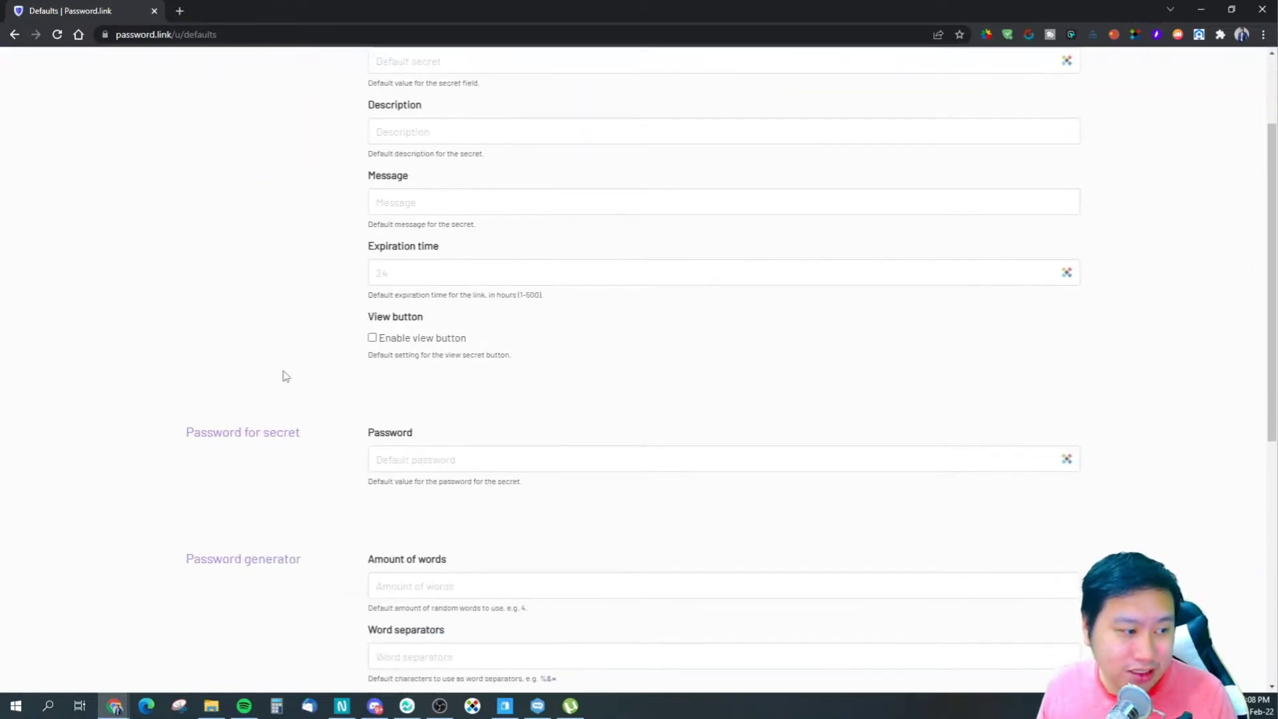
pyautogui.scroll(-3, 292, 369)
pyautogui.scroll(5, 293, 363)
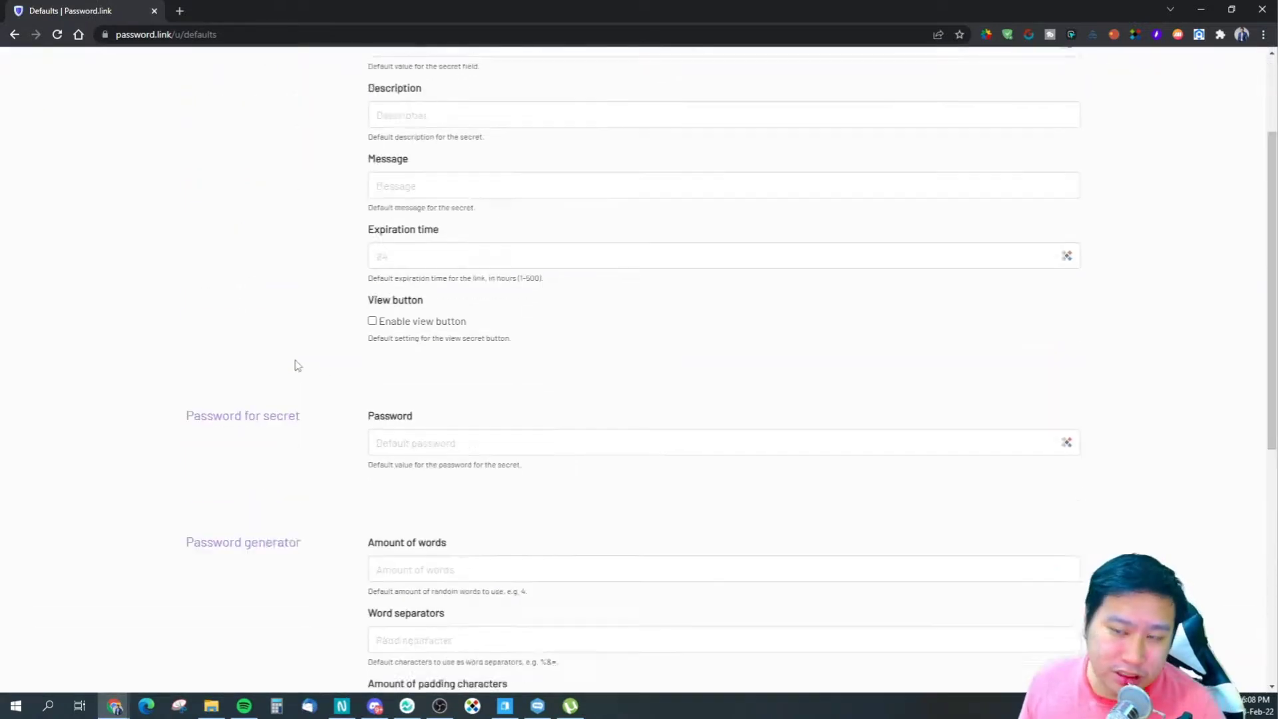
pyautogui.scroll(-4, 344, 362)
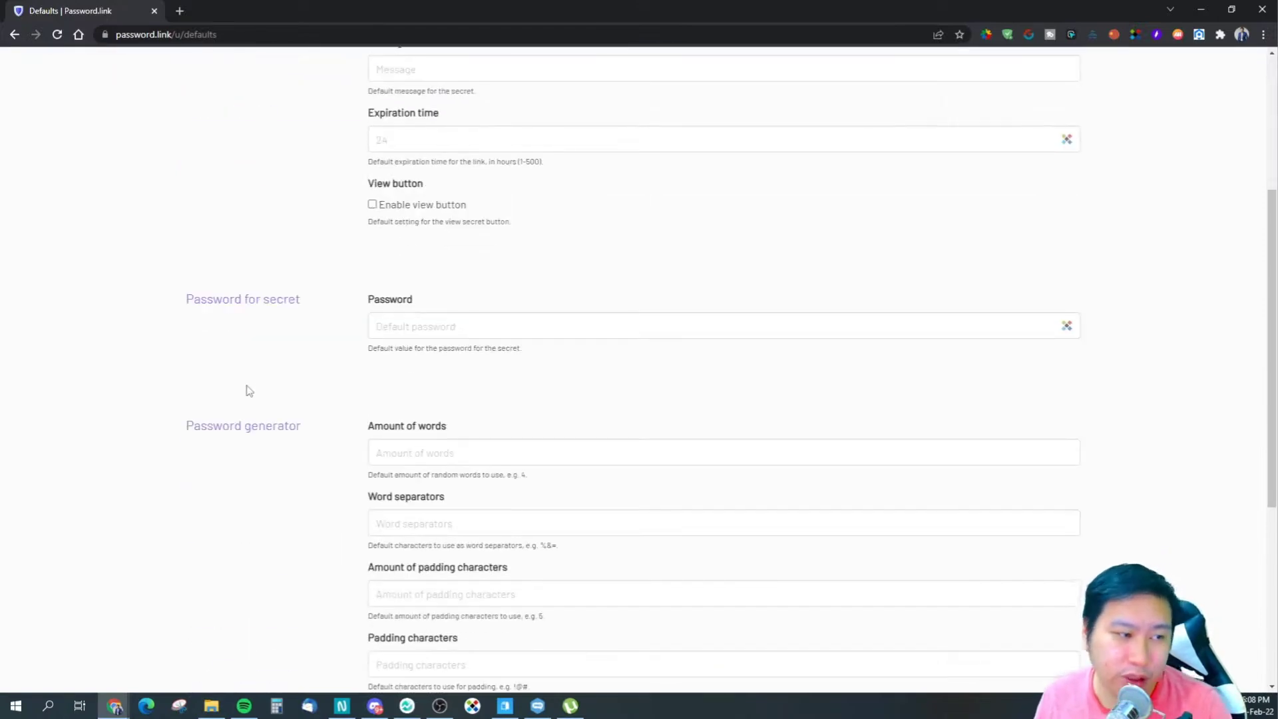
pyautogui.scroll(4, 299, 396)
pyautogui.moveTo(1010, 65)
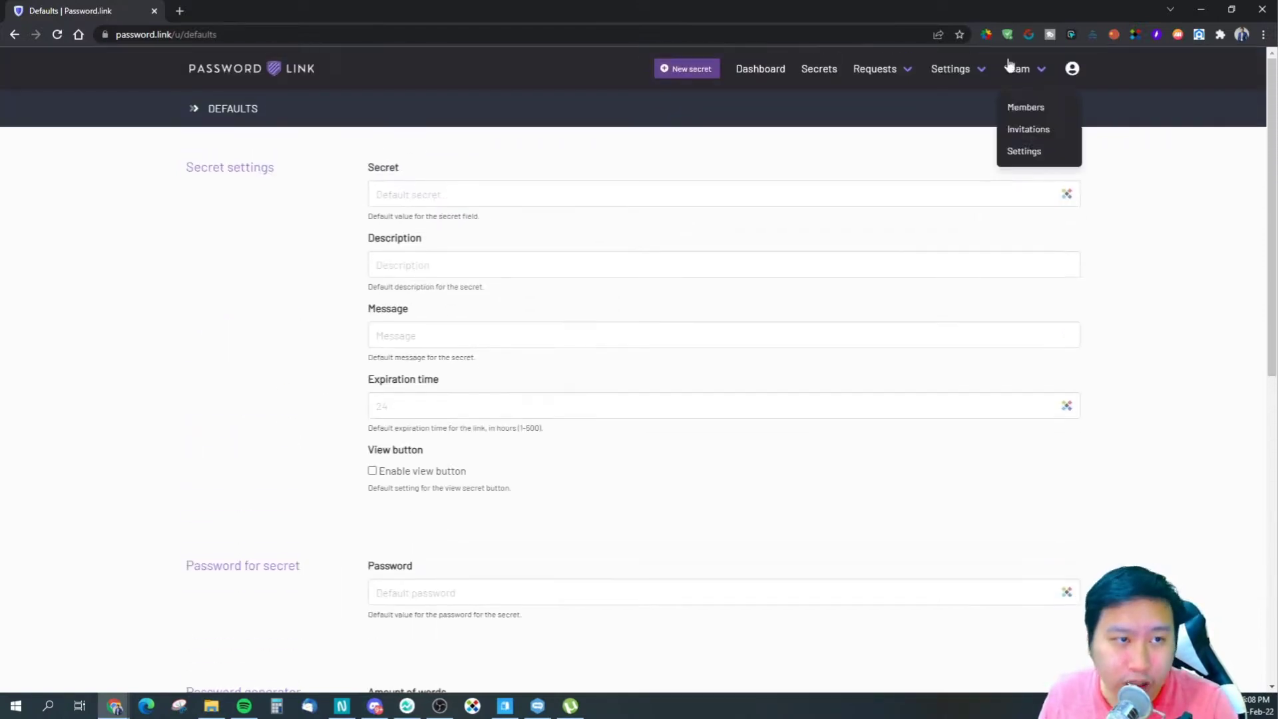
pyautogui.moveTo(958, 70)
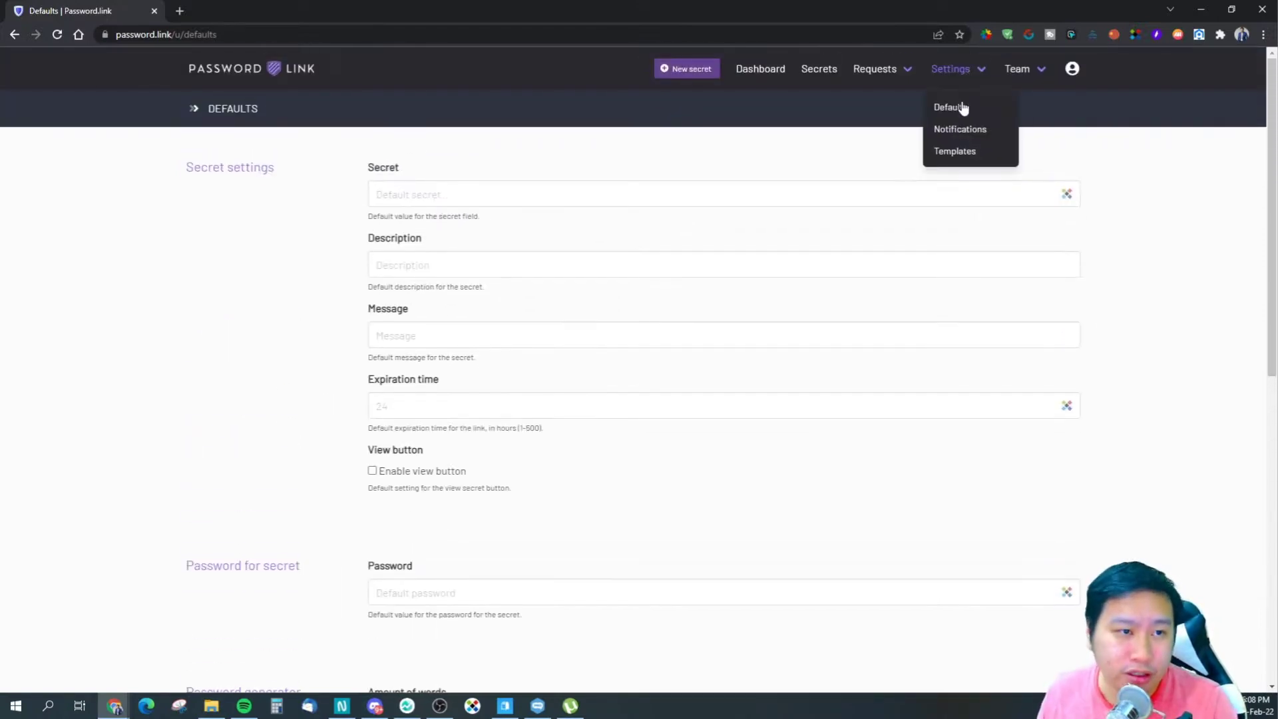
# - Scroll through the page Templates settings
pyautogui.click(940, 164)
pyautogui.scroll(-1, 665, 371)
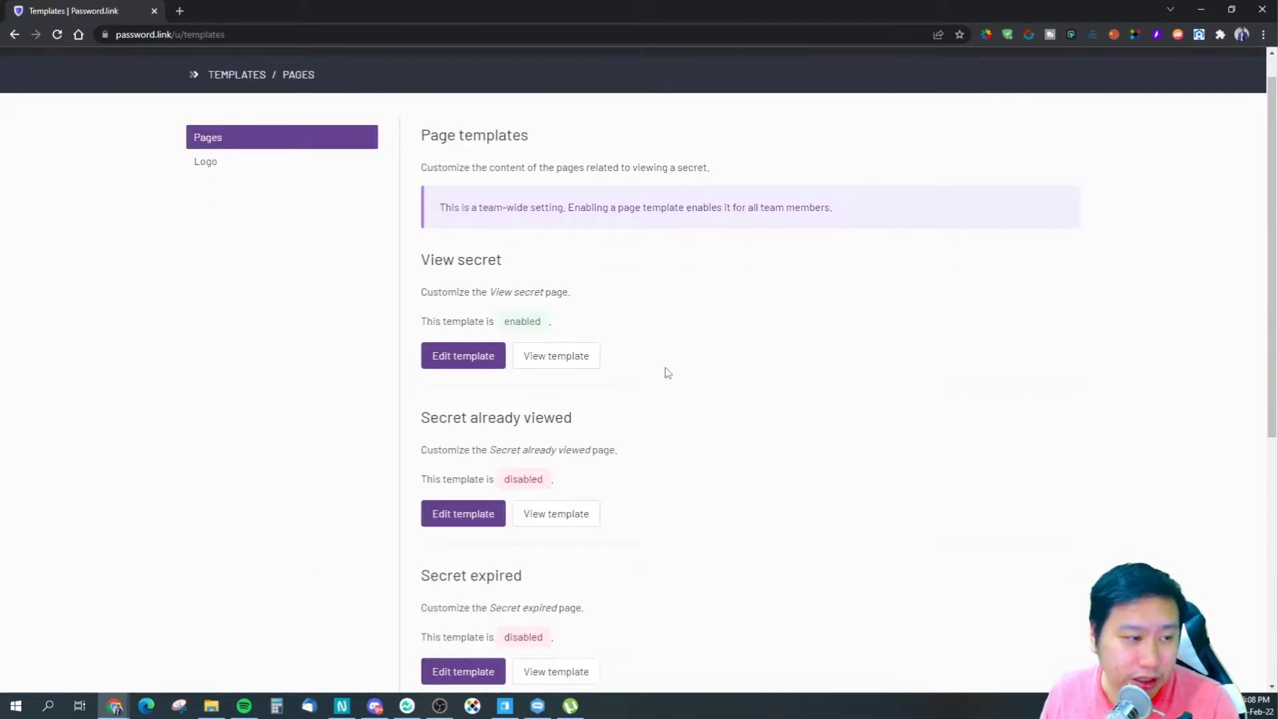
pyautogui.scroll(-2, 668, 373)
pyautogui.scroll(3, 579, 374)
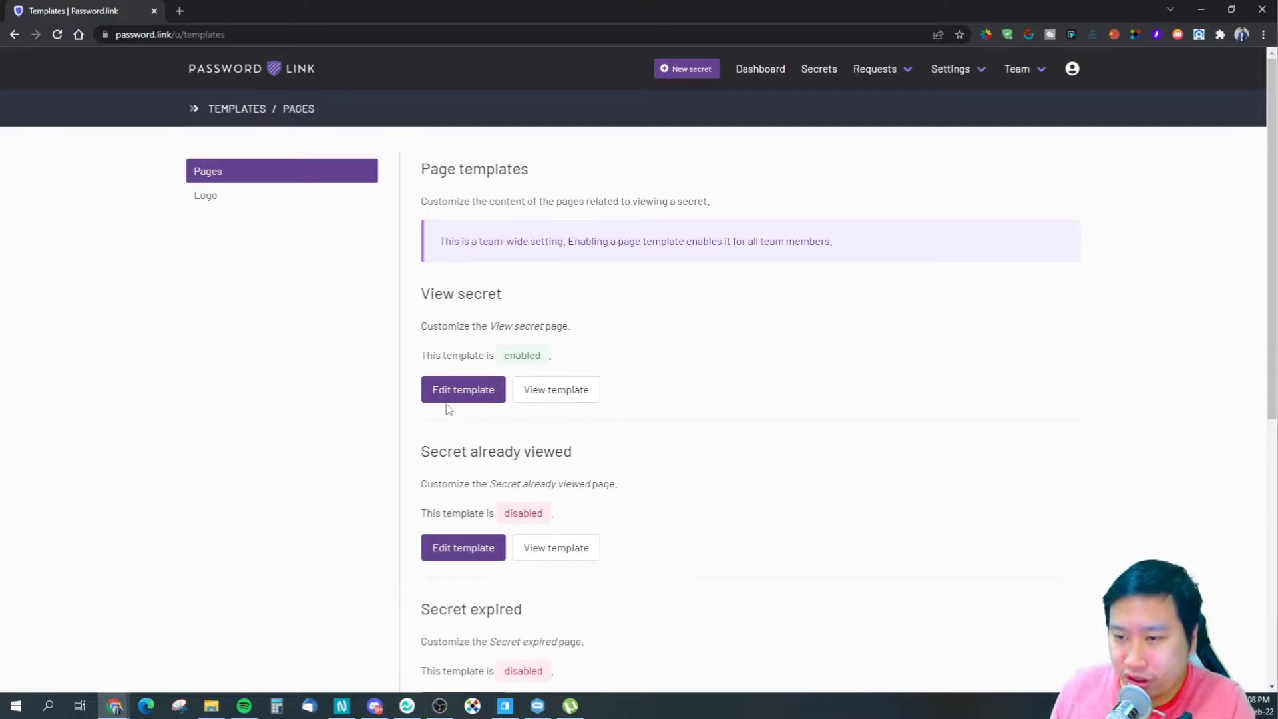
pyautogui.scroll(-4, 490, 428)
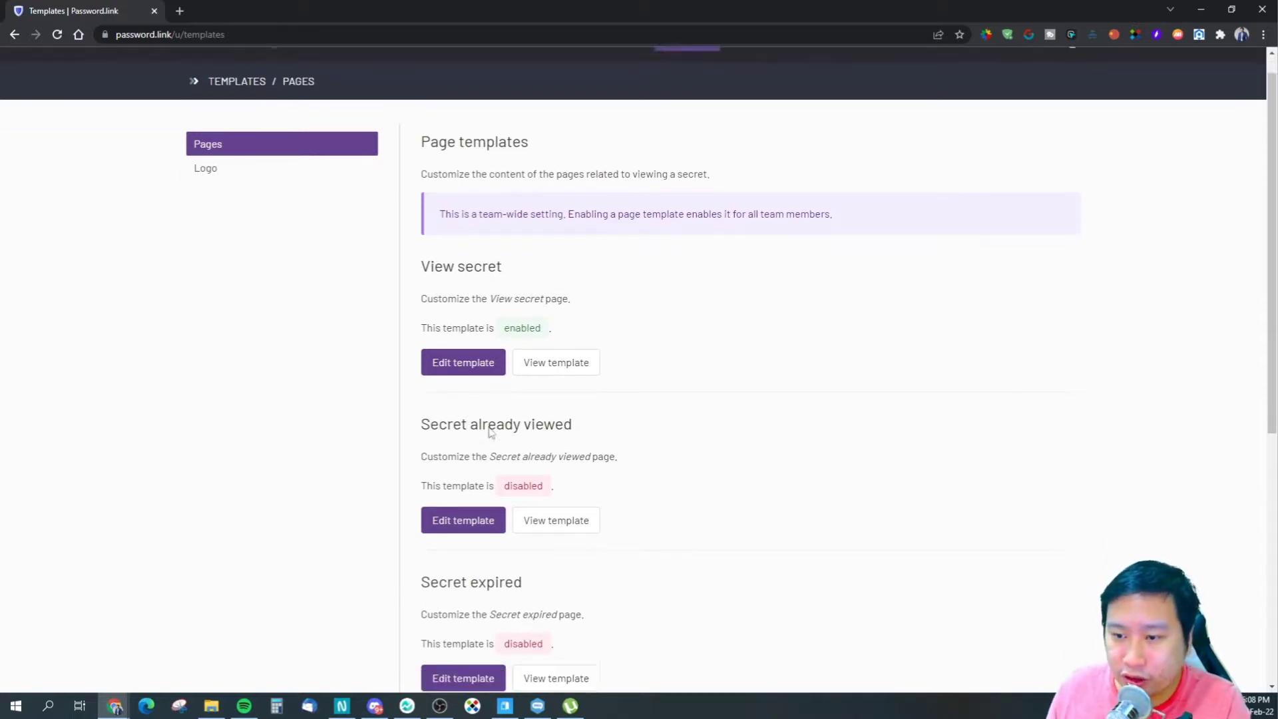
pyautogui.scroll(4, 529, 434)
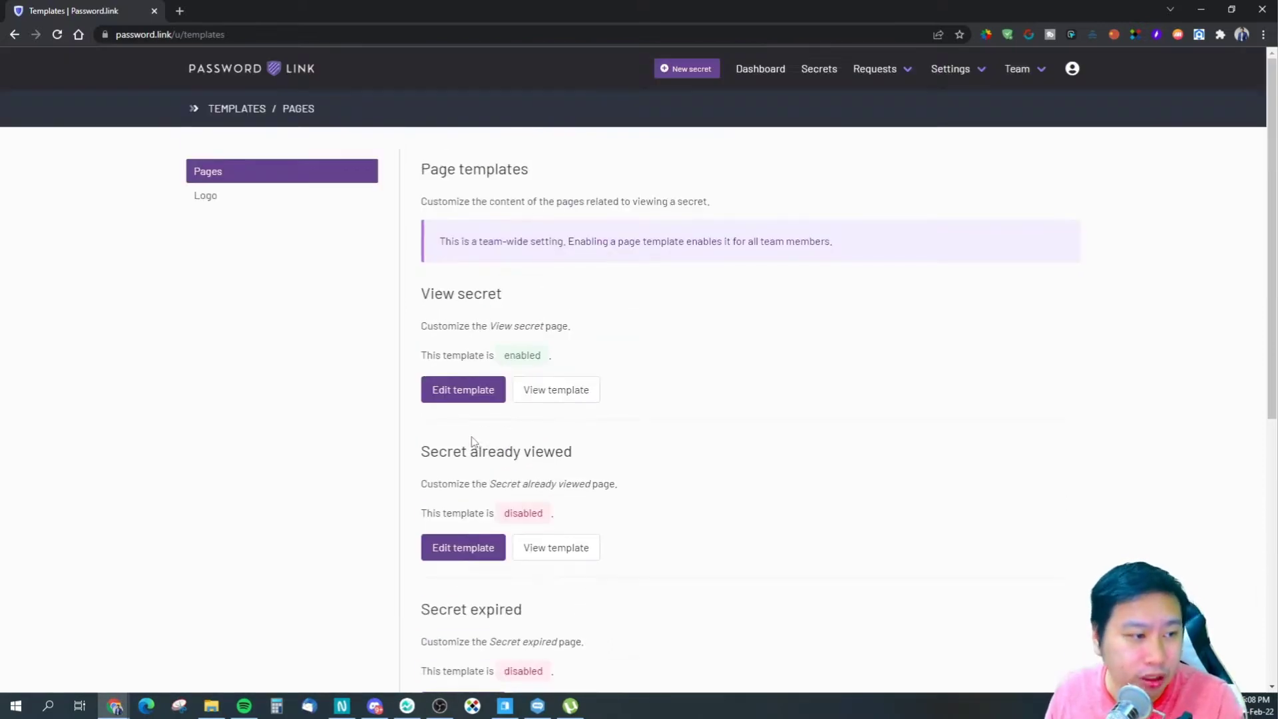
# - View the template Logo settings, then return to the list of created secrets
pyautogui.click(249, 206)
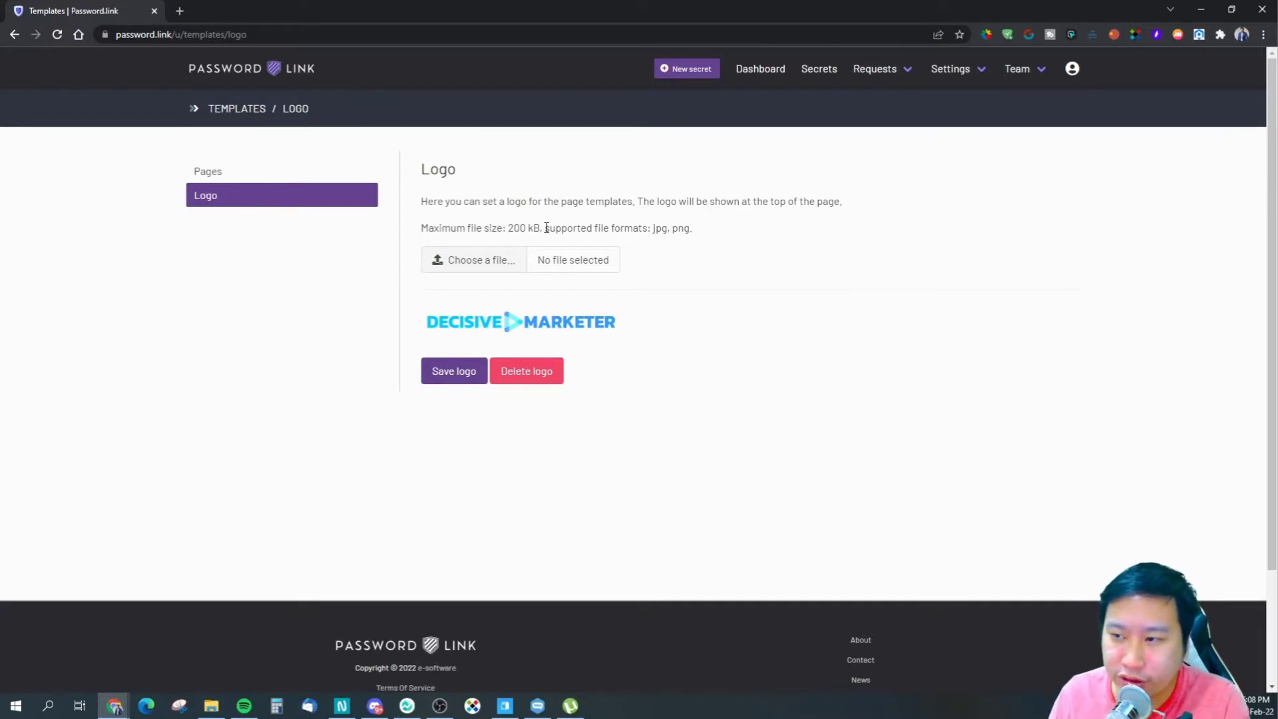
pyautogui.click(819, 77)
pyautogui.click(963, 77)
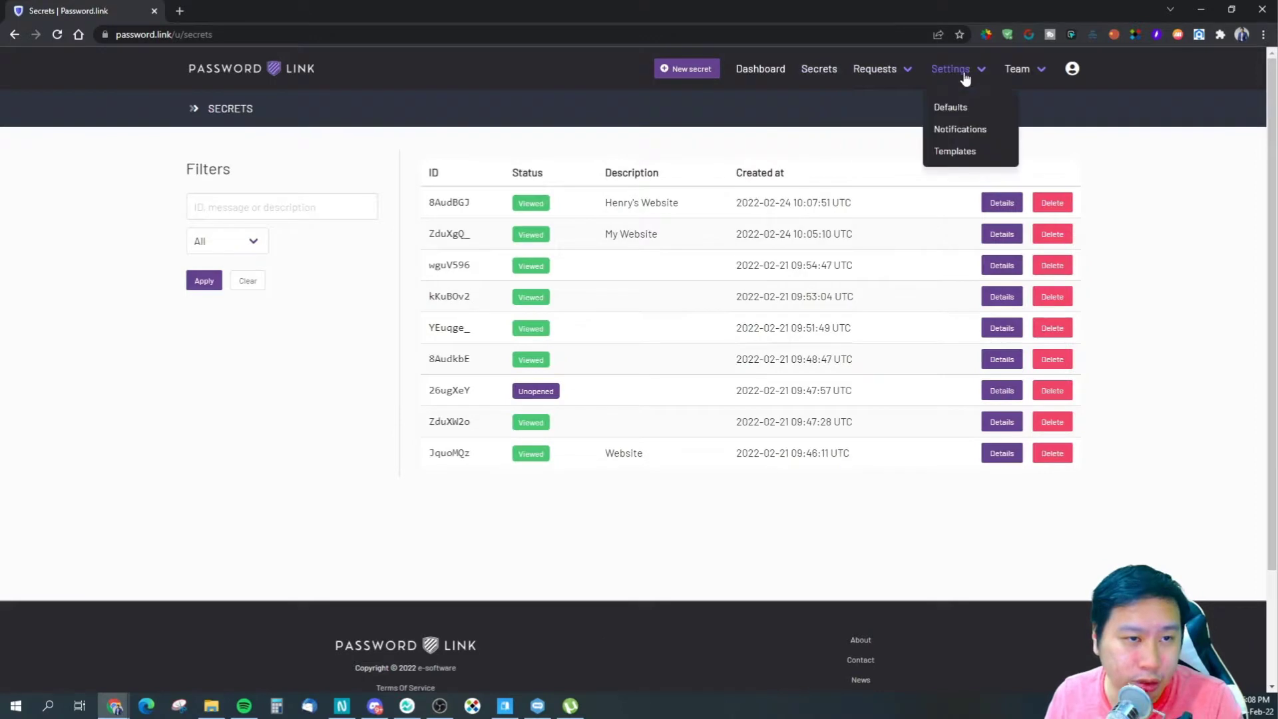